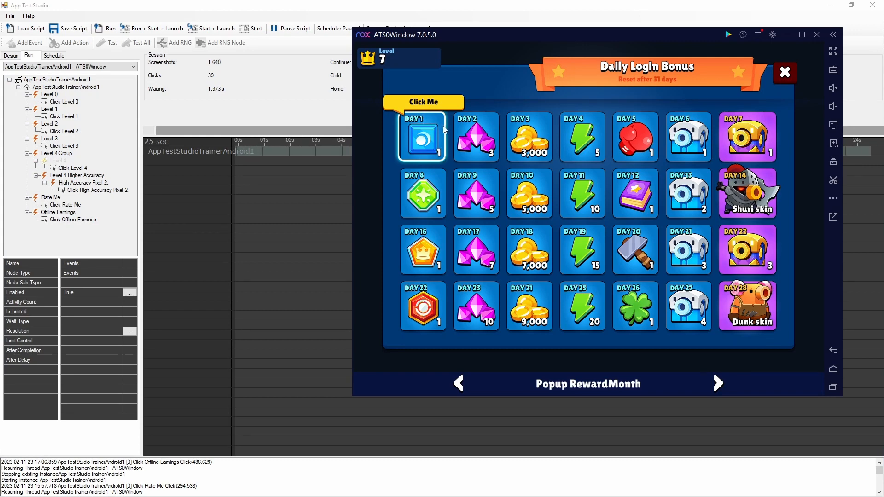
Claim the Day 1 through Day 7 login rewards in the trainer, continuing past the popup after each one.
left_click(431, 124)
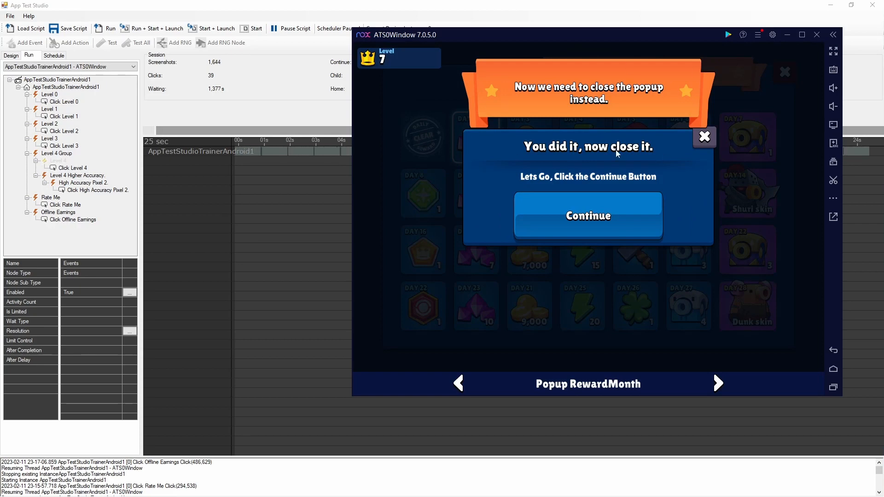
left_click(603, 222)
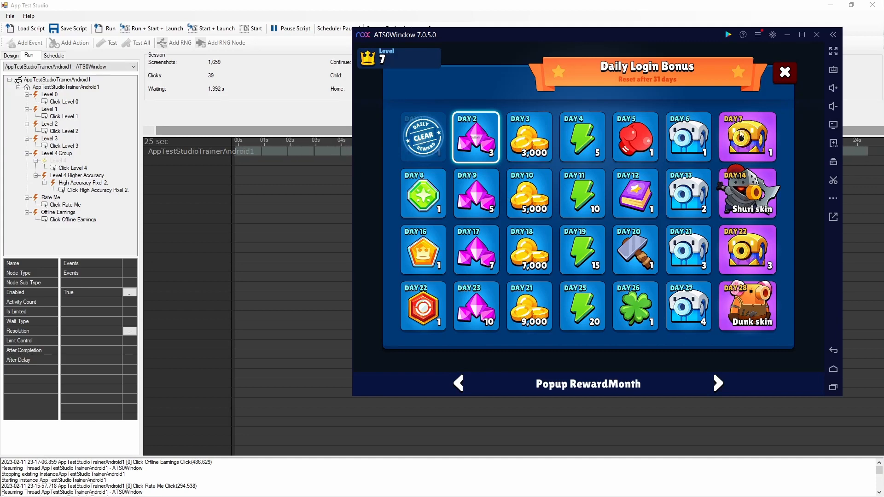
left_click(474, 136)
left_click(592, 216)
left_click(534, 148)
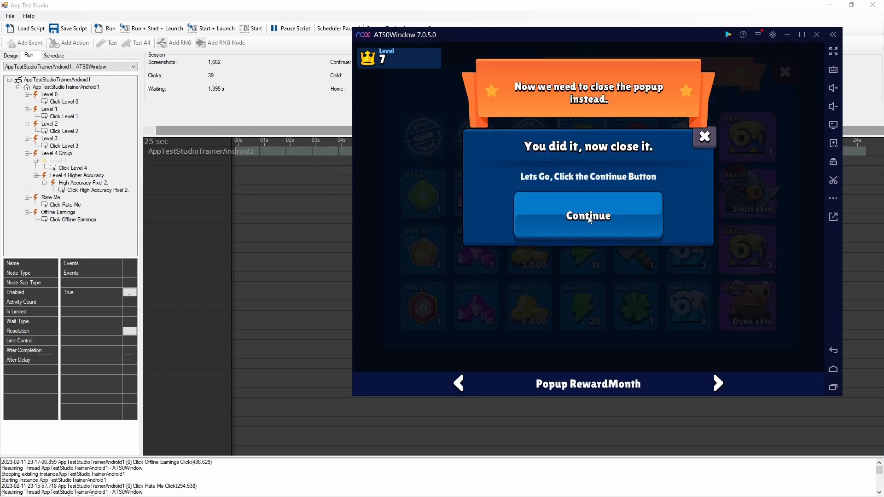
left_click(590, 219)
left_click(587, 143)
left_click(590, 212)
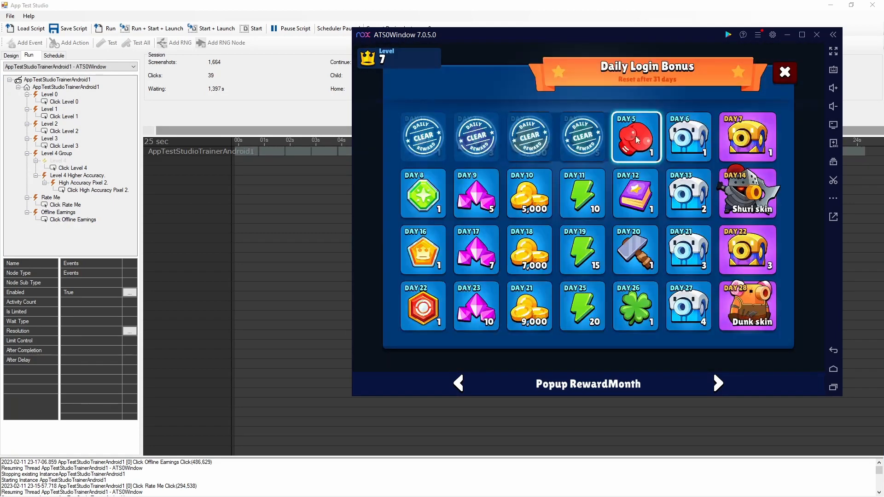
left_click(637, 139)
left_click(606, 219)
left_click(688, 141)
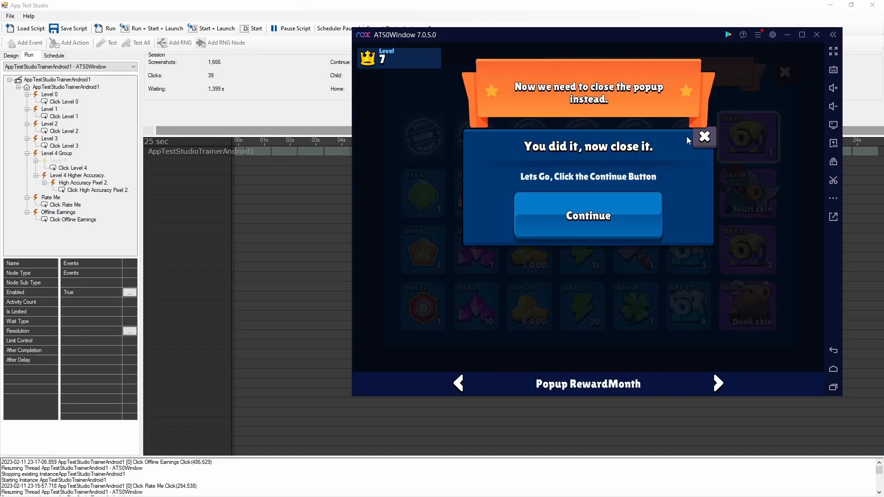
left_click(590, 213)
left_click(736, 133)
left_click(590, 218)
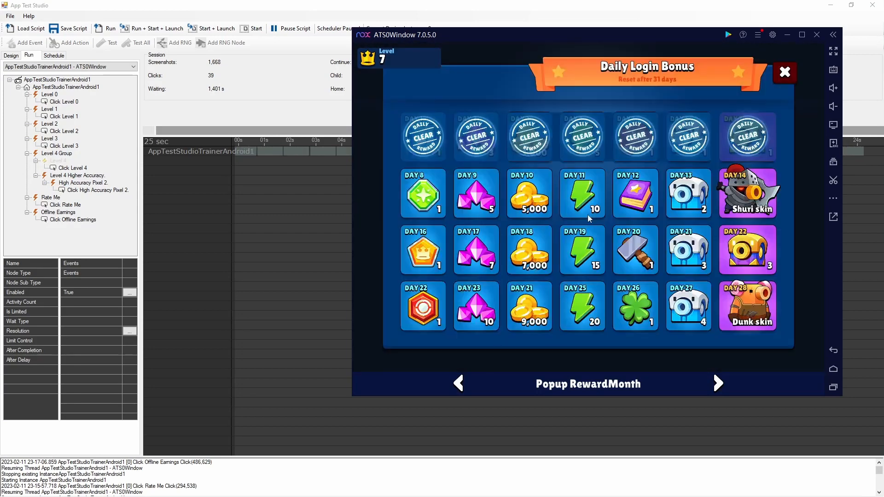
Close the daily login screen, restart App Test Studio Trainer 1 and continue past its MIT license page.
left_click(784, 80)
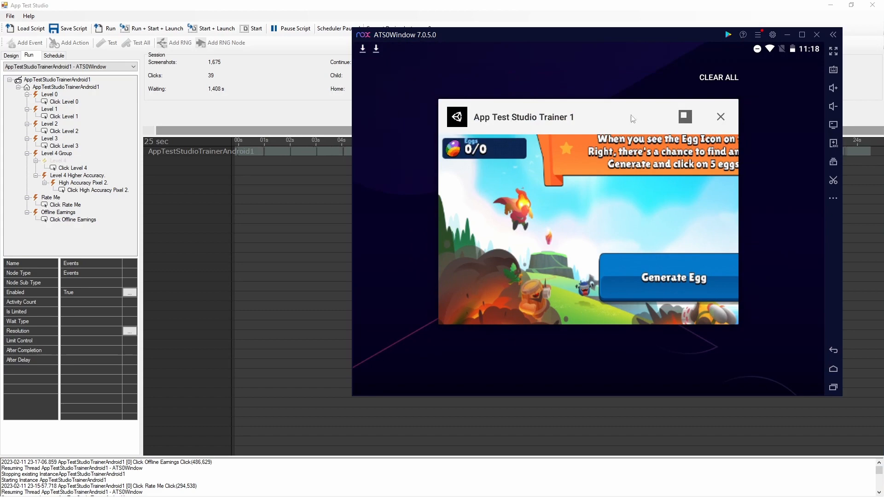
left_click(720, 117)
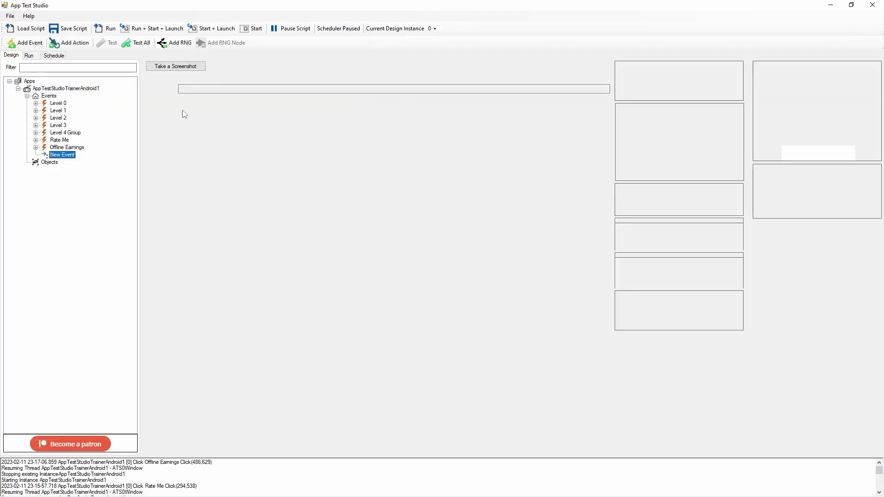
key("alt+Tab")
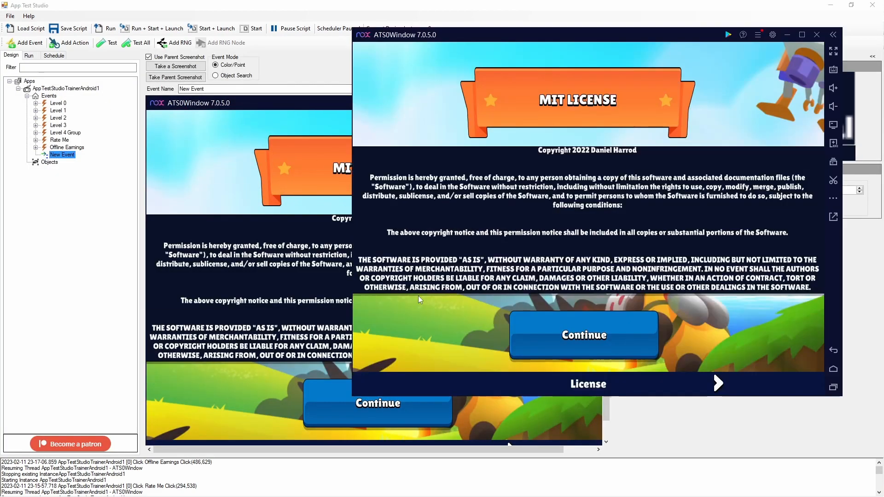
left_click(594, 338)
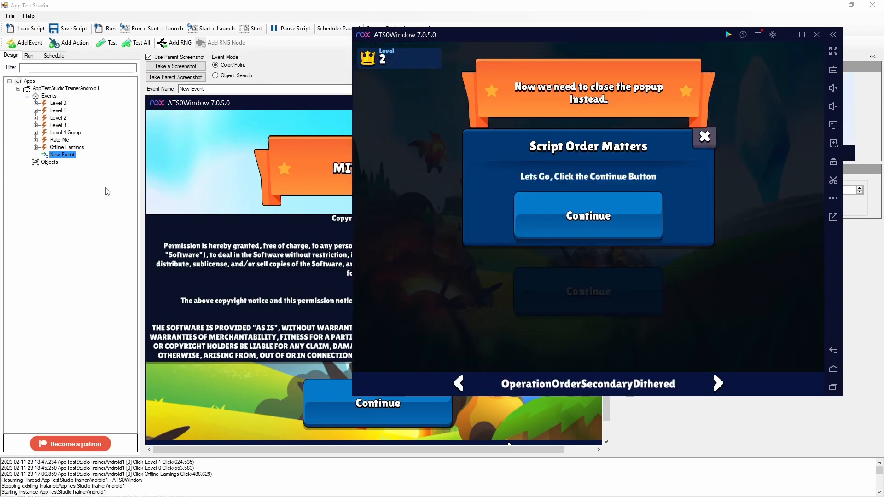
Once the trainer reaches the Daily Login Bonus screen, capture that screen as the new event's screenshot.
key("alt+Tab")
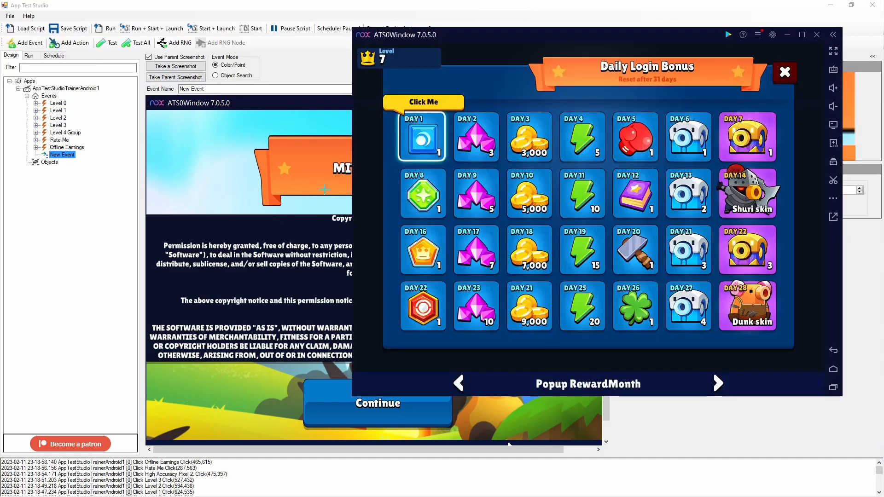
key("alt+Tab")
key("alt+Tab")
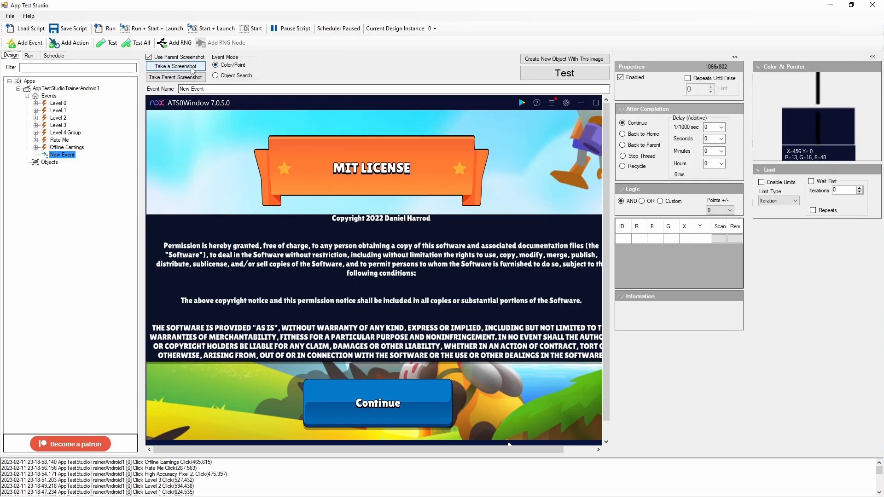
left_click(188, 69)
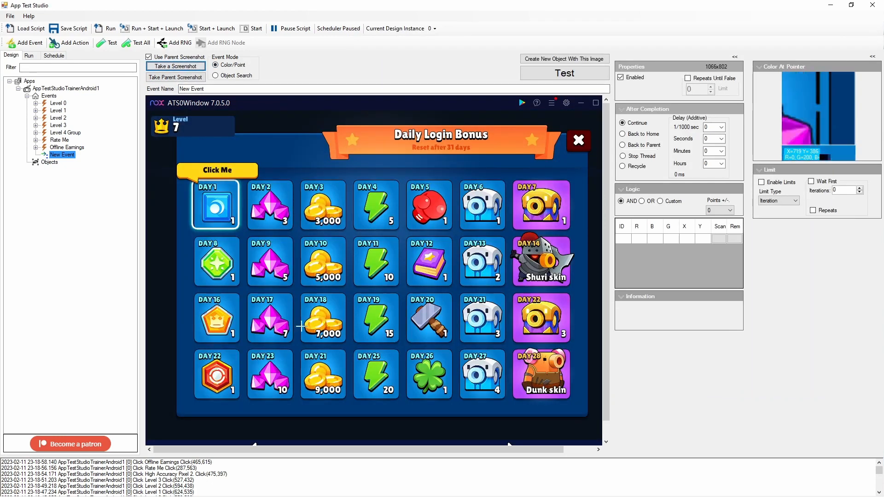
Collect the offline earnings manually in the trainer and retake the new event's screenshot on the Daily Login Bonus screen.
key("alt+Tab")
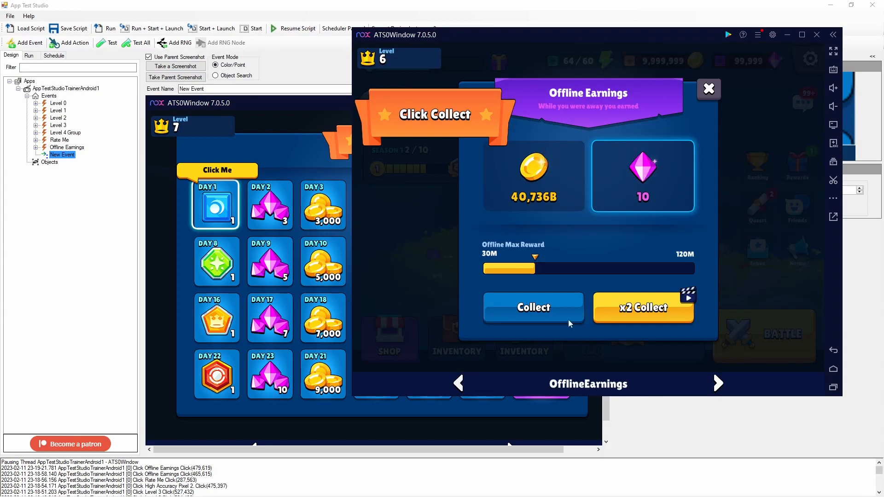
left_click(179, 62)
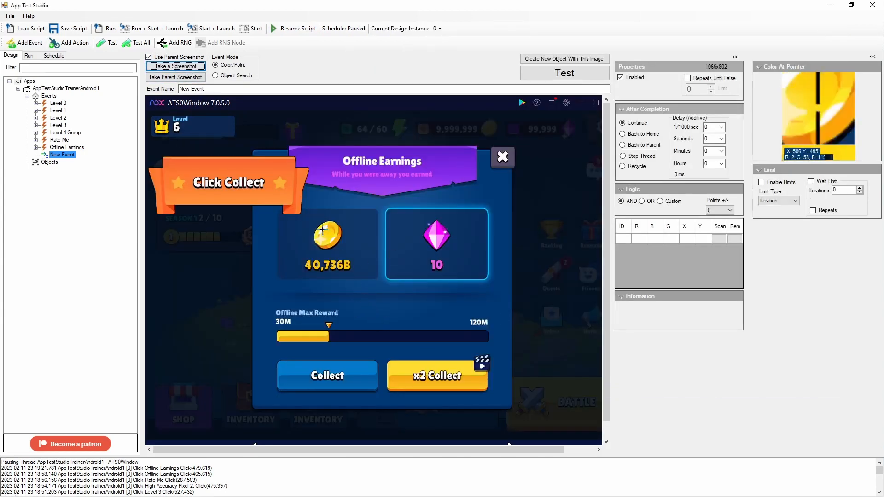
key("alt+Tab")
left_click(549, 311)
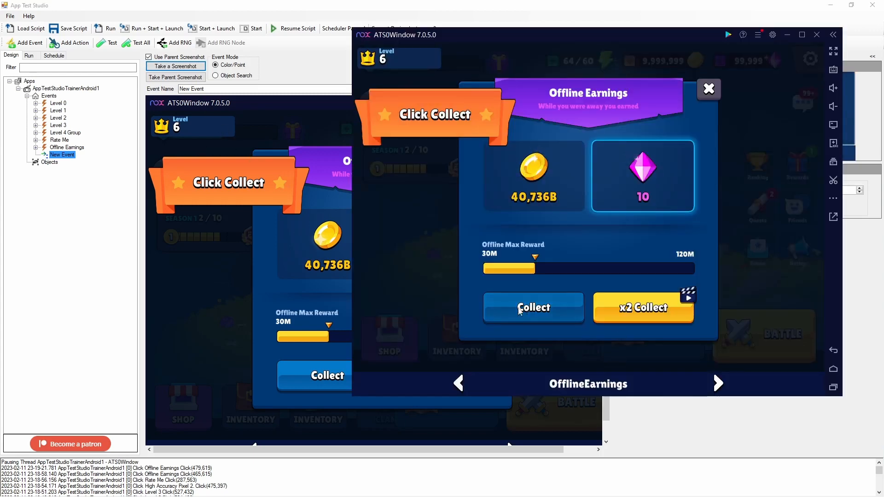
left_click(172, 68)
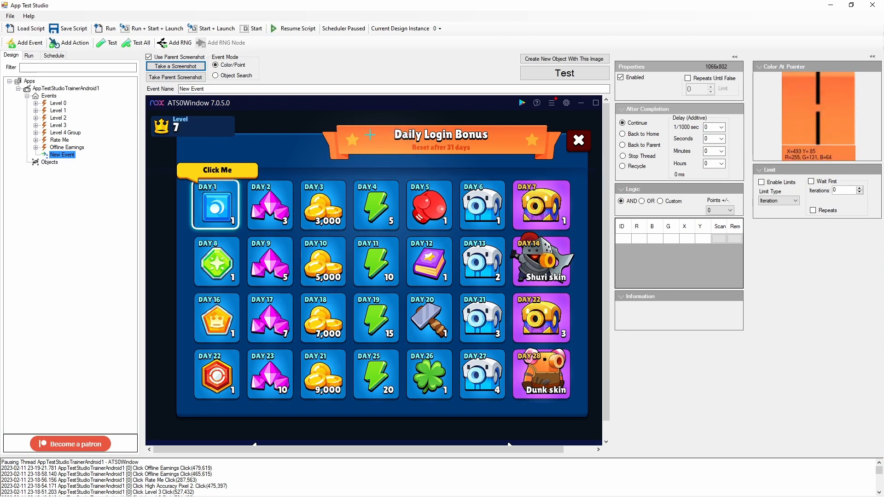
Pick four color points on the Daily Login Bonus banner and one on its close button, and test the event.
left_click(352, 139)
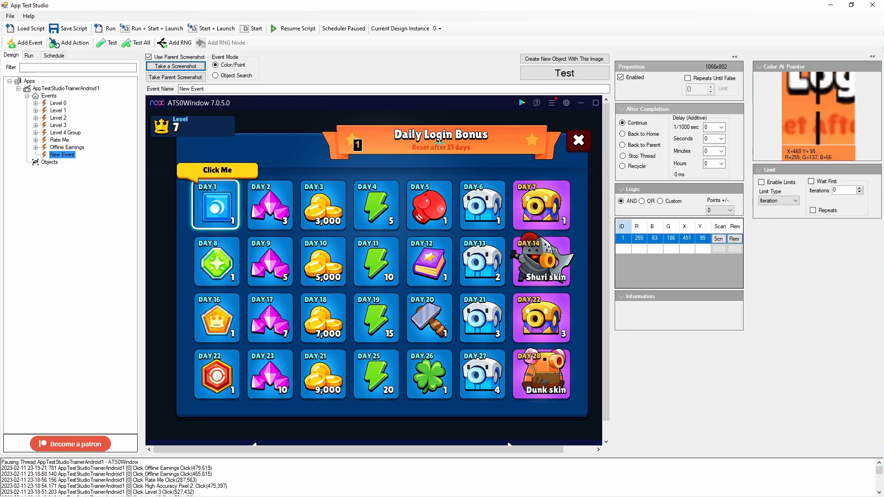
left_click(570, 140)
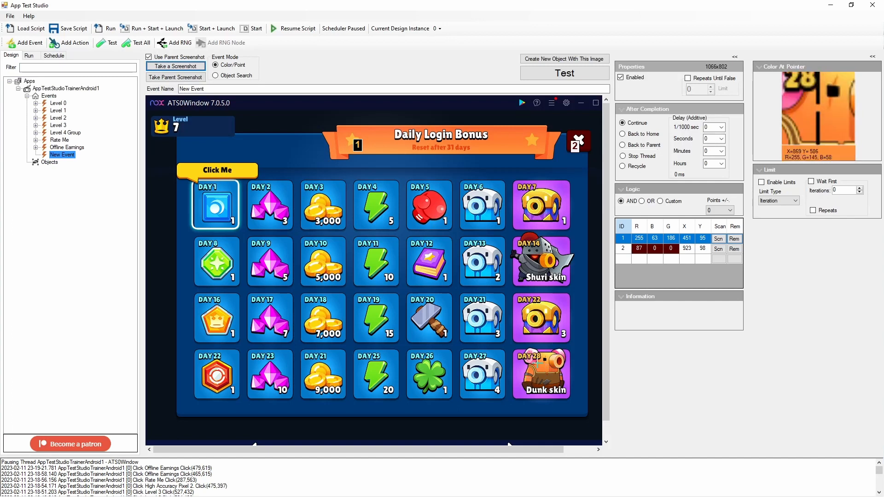
left_click(508, 133)
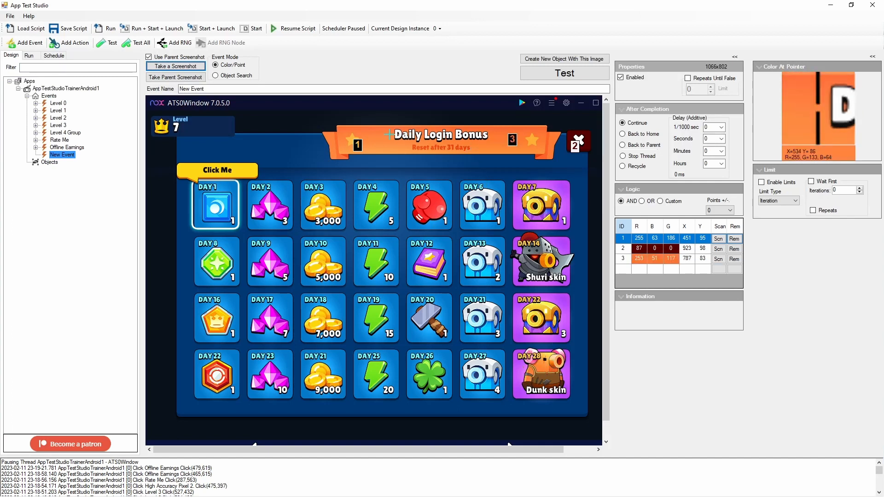
left_click(449, 147)
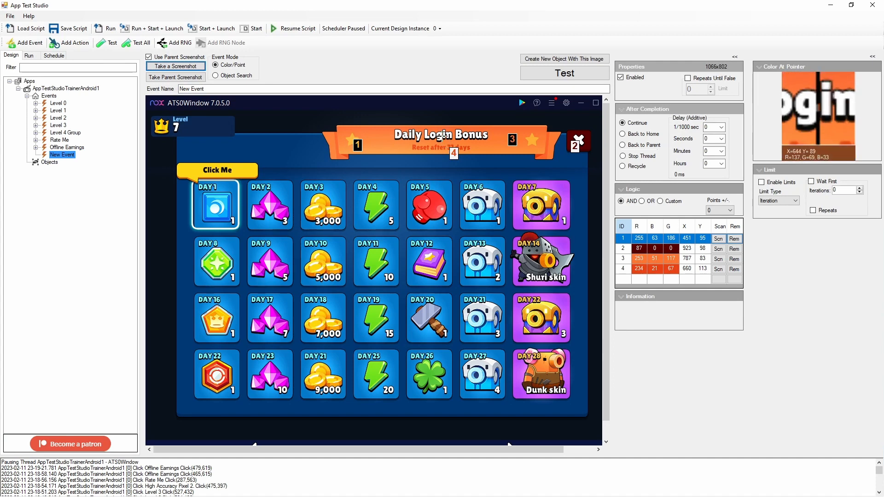
left_click(442, 138)
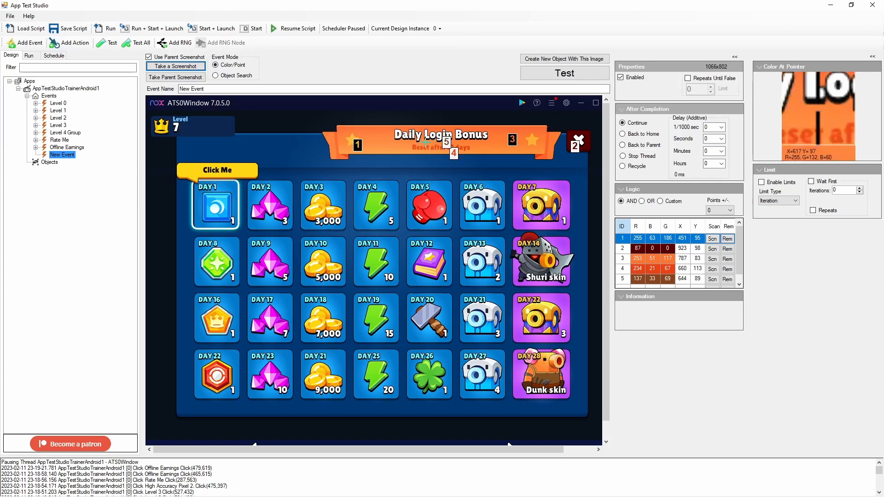
left_click(561, 76)
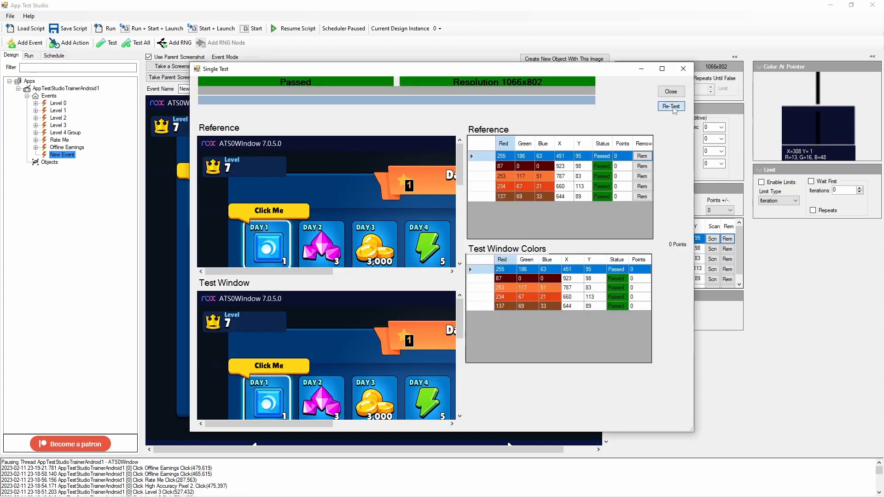
left_click(671, 91)
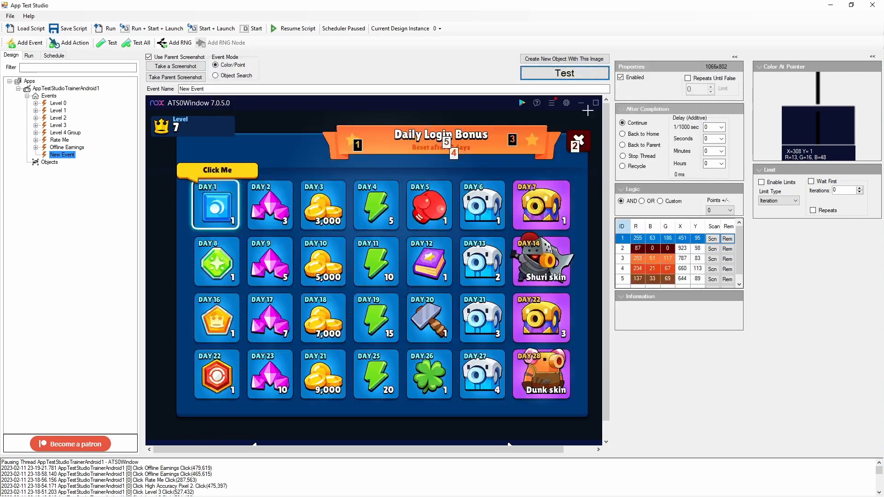
Name the new event "Daily Login Bonus Group".
left_click_drag(210, 90, 95, 91)
type("Daily")
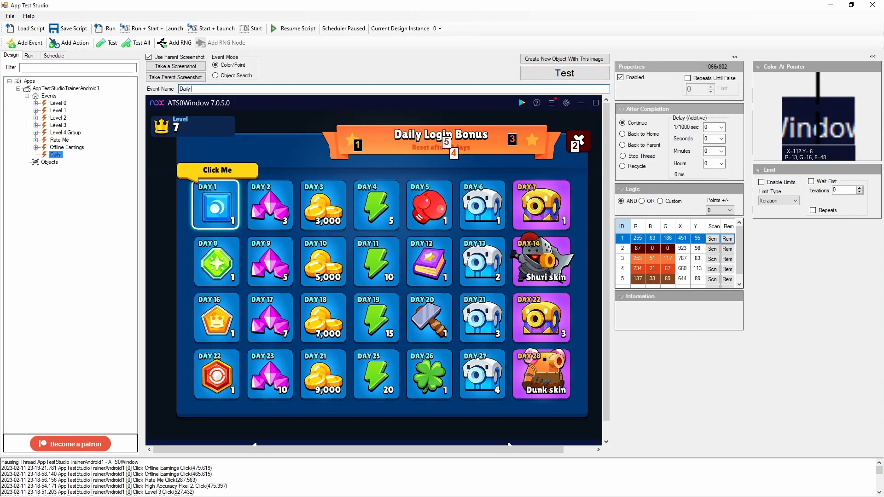
type(" Login Bonu")
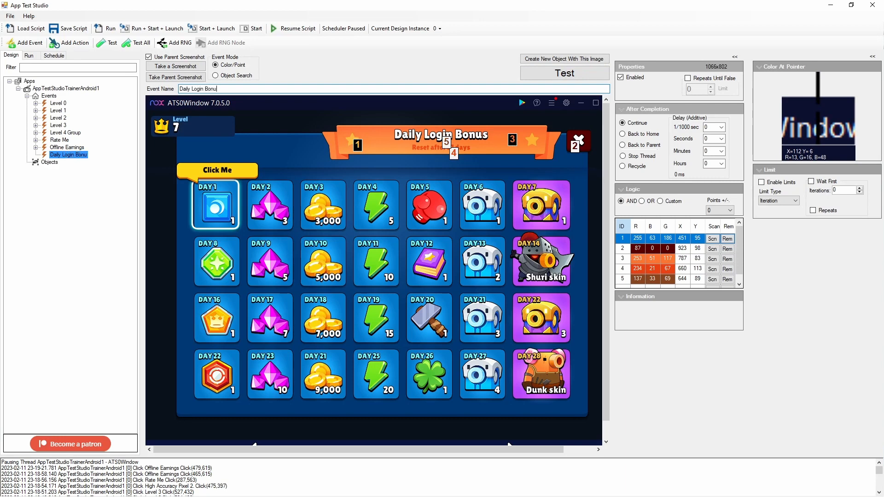
type("s Group")
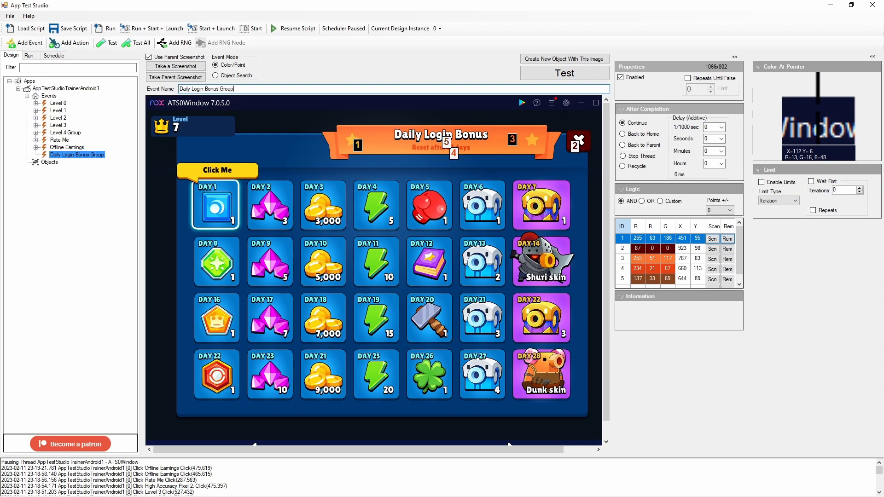
Add a child event under Daily Login Bonus Group and name it "Day 1".
right_click(85, 159)
left_click(103, 163)
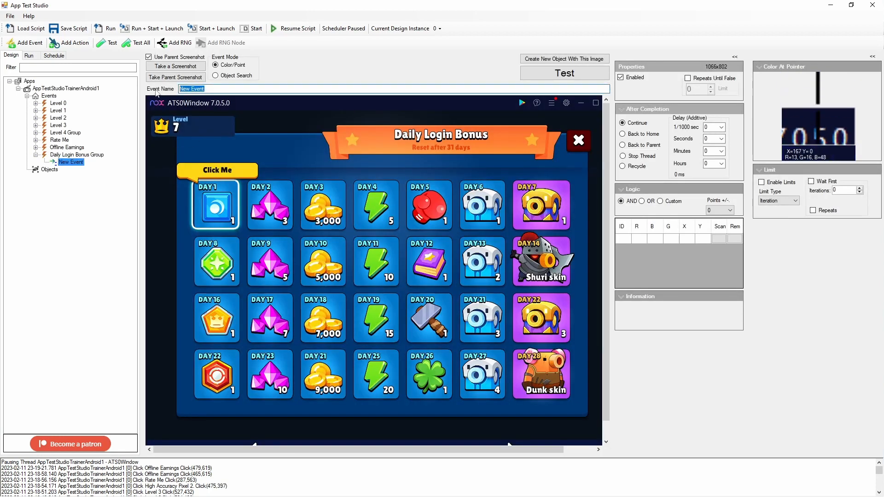
type("Day 1")
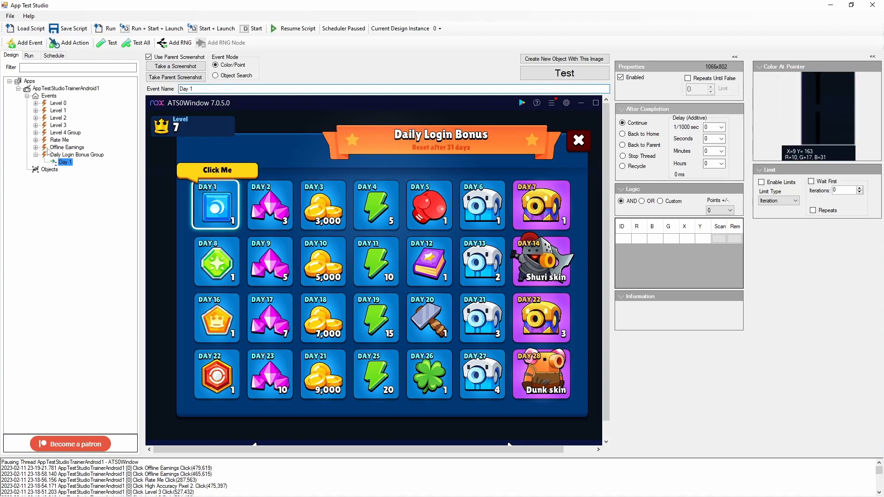
Give the Day 1 event one color point on the white highlight border around the Day 1 tile.
left_click(60, 155)
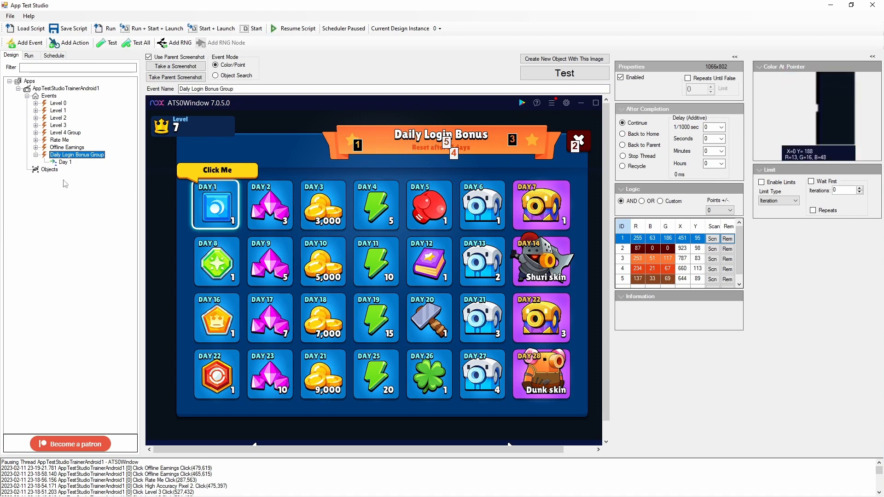
left_click(61, 163)
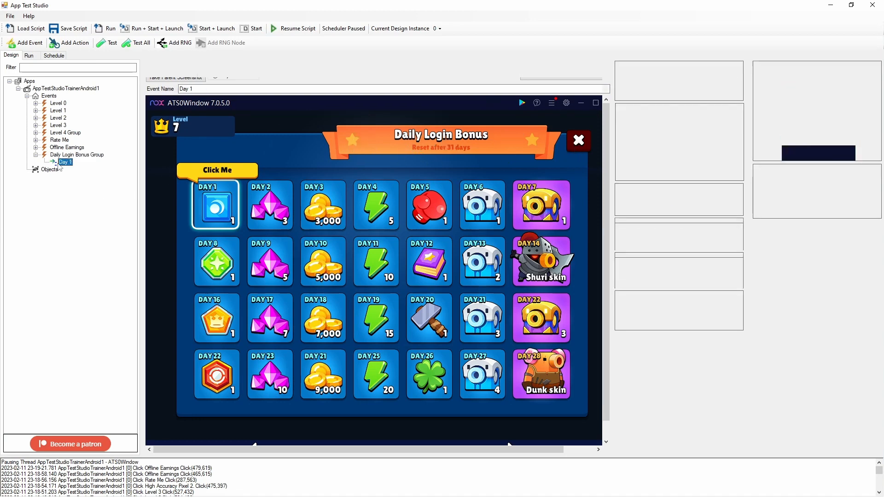
left_click(239, 191)
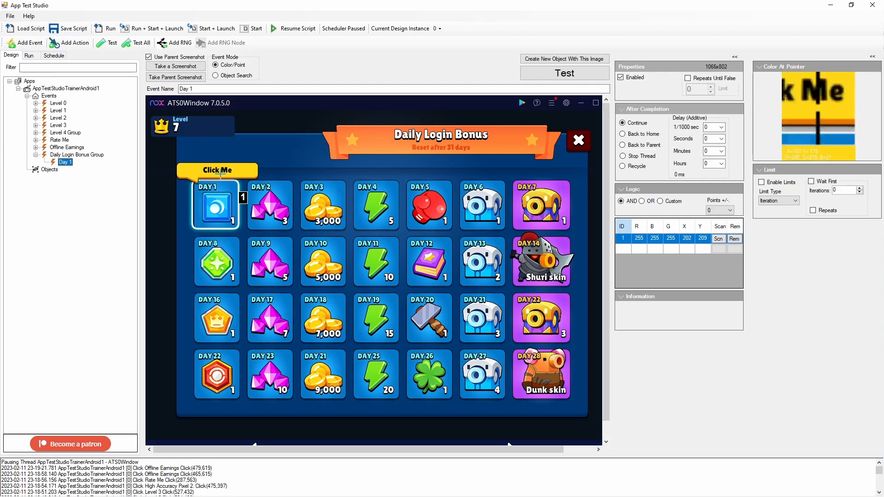
Add a click action to the Day 1 event with an area about 79 by 86 pixels over the Day 1 tile, and run the script.
right_click(68, 164)
left_click(93, 185)
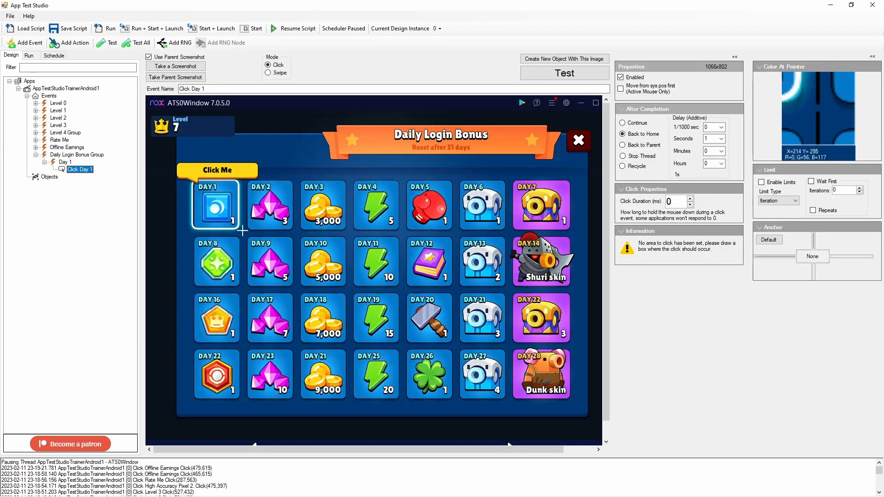
left_click_drag(196, 185, 232, 225)
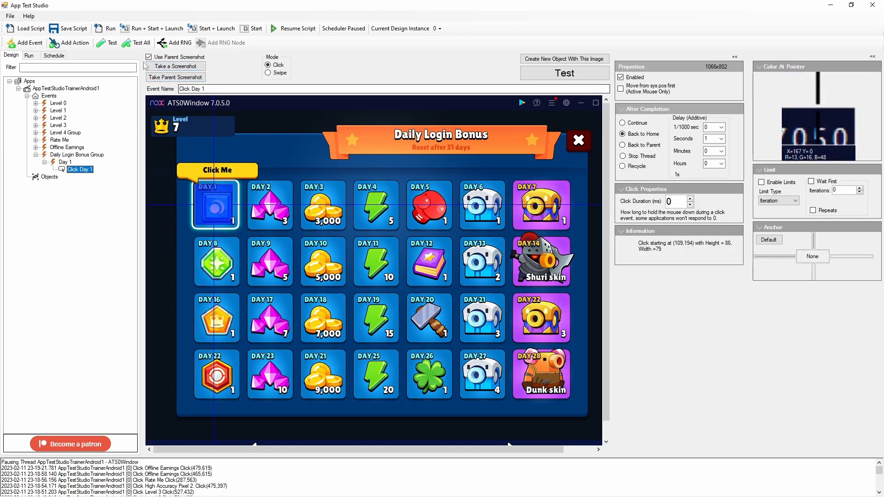
left_click(106, 28)
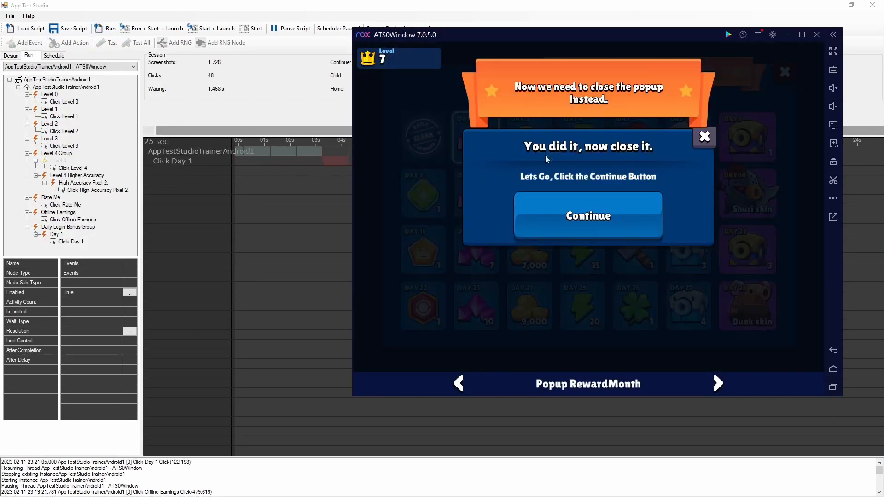
Add a child event under Daily Login Bonus Group in the script design and name it "Login Bonus Popup".
left_click(275, 189)
left_click(14, 56)
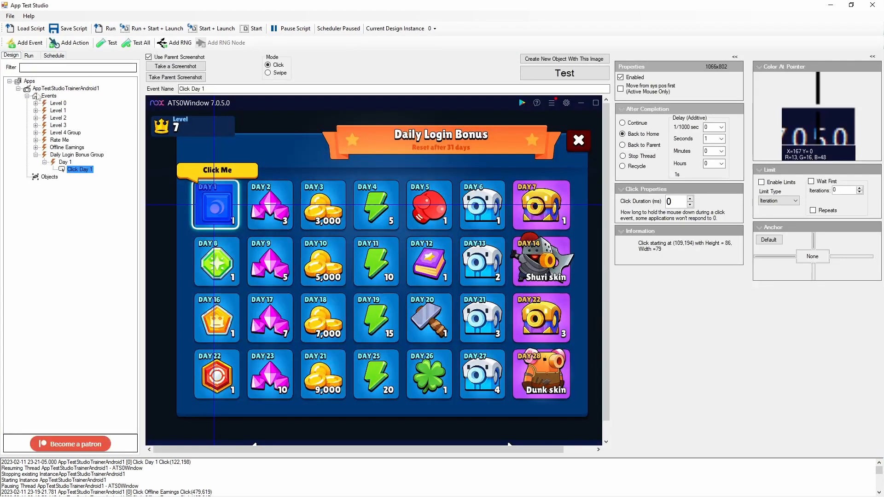
left_click(69, 157)
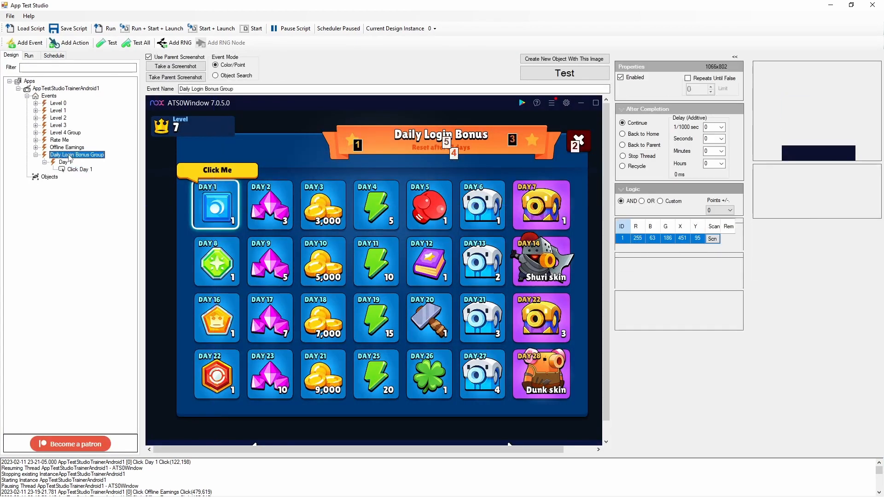
right_click(79, 161)
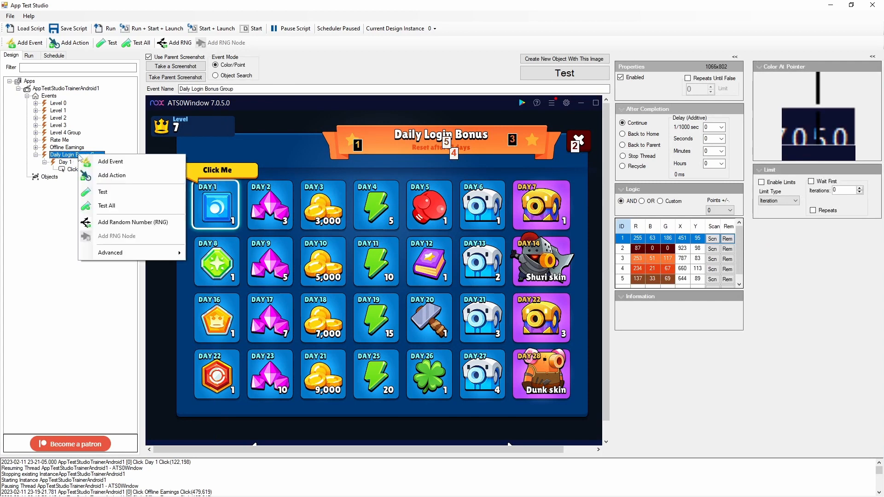
left_click(102, 164)
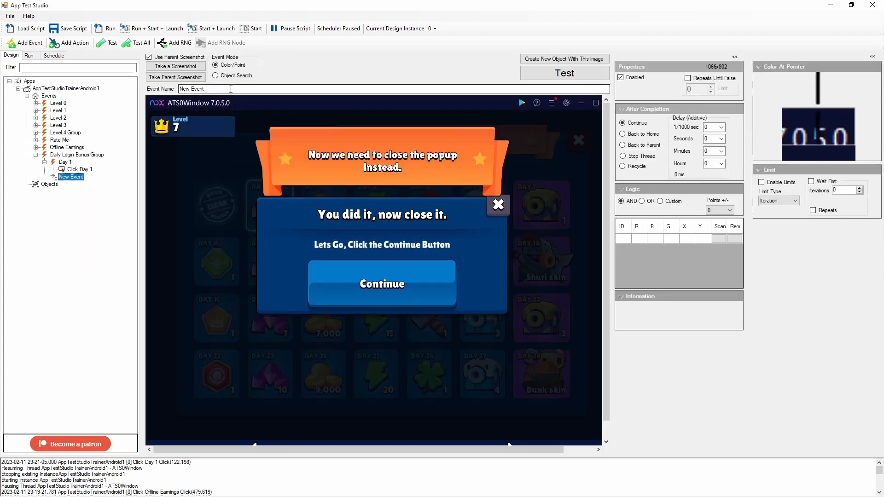
type("W")
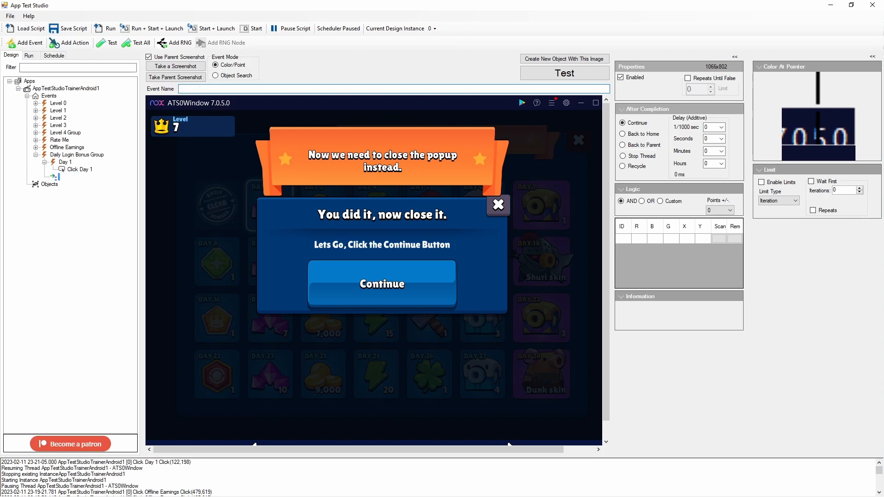
type("Login Bonus Popup")
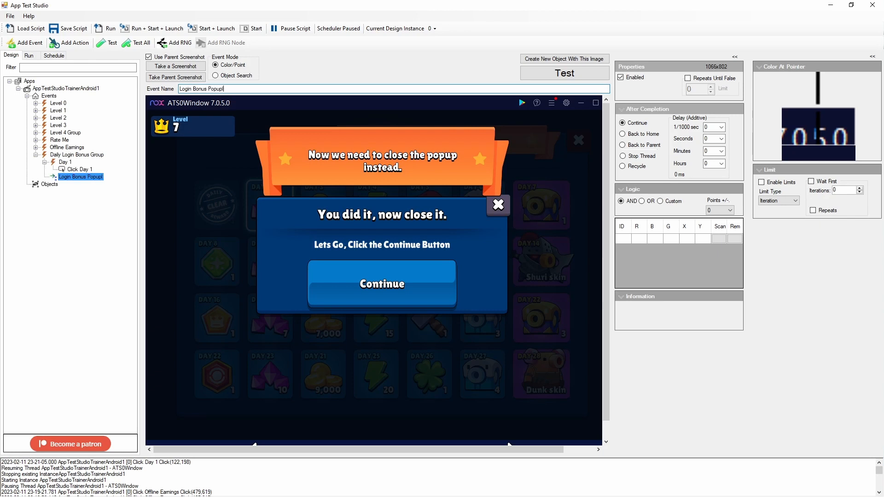
type("l")
key("BackSpace")
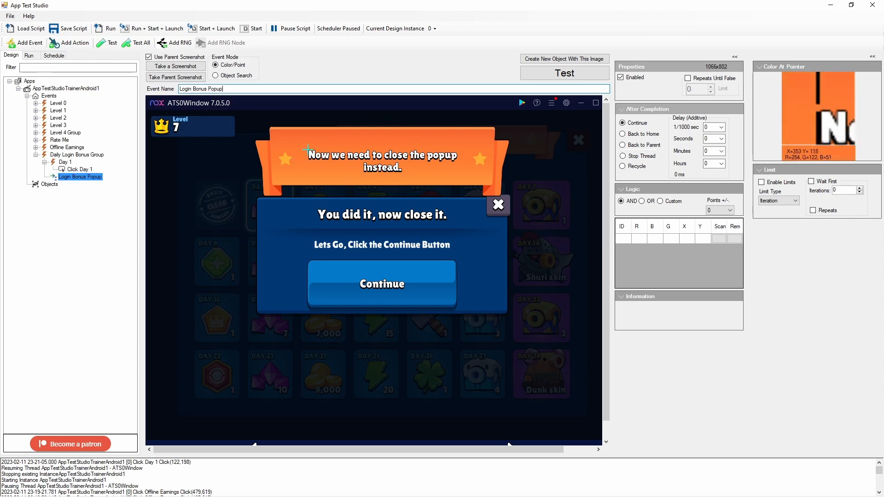
Give the Login Bonus Popup event nine color points: eight across the orange banner's star, background and text, and one on the Continue button.
left_click(286, 159)
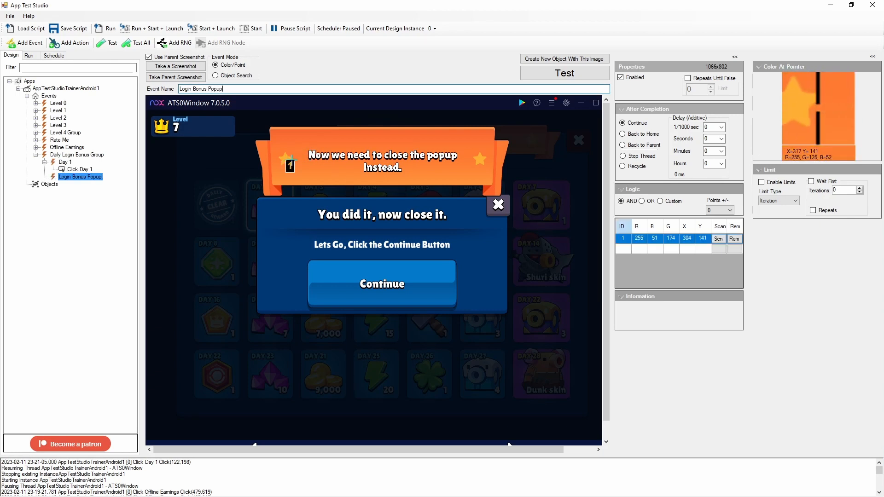
left_click(294, 155)
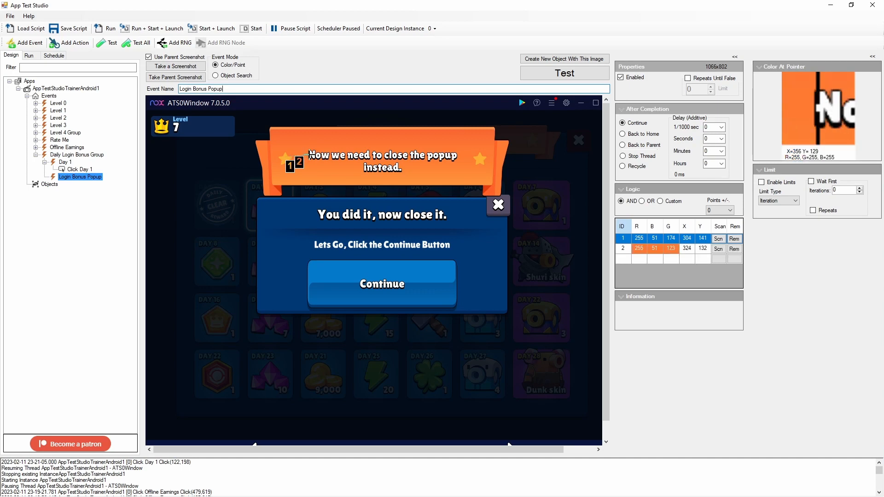
left_click(308, 153)
left_click(310, 153)
left_click(311, 153)
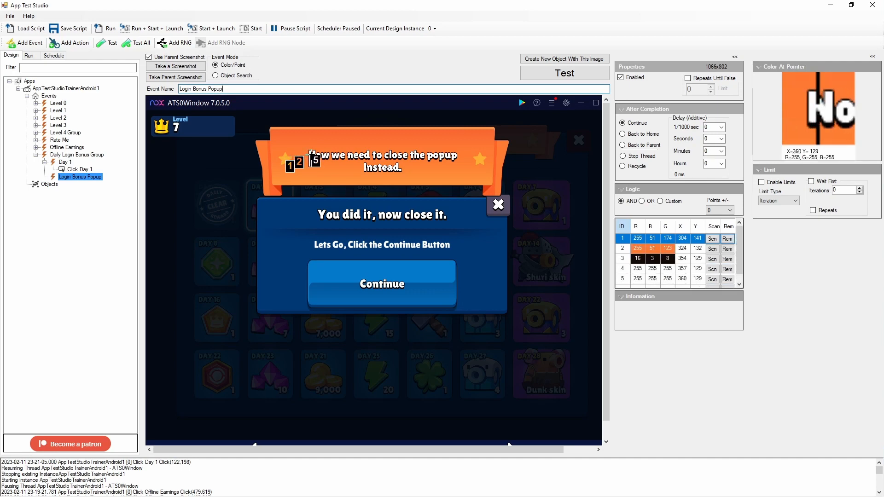
left_click(429, 155)
left_click(439, 157)
left_click(447, 159)
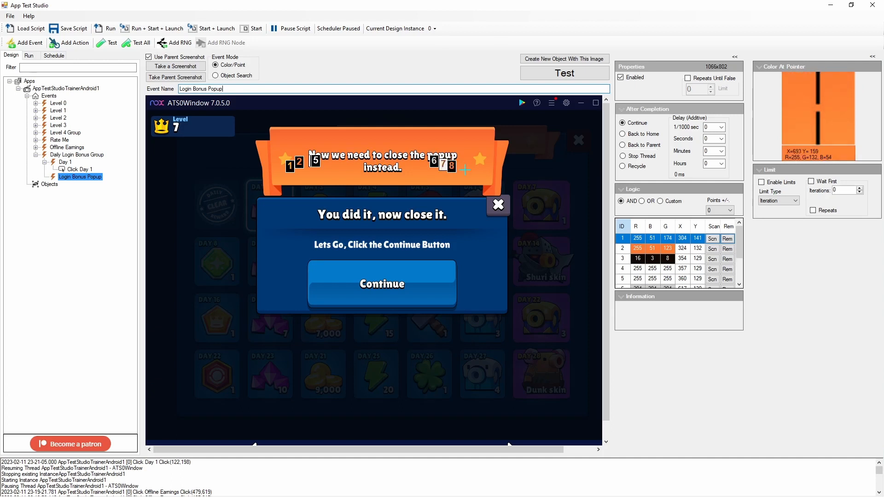
left_click(437, 274)
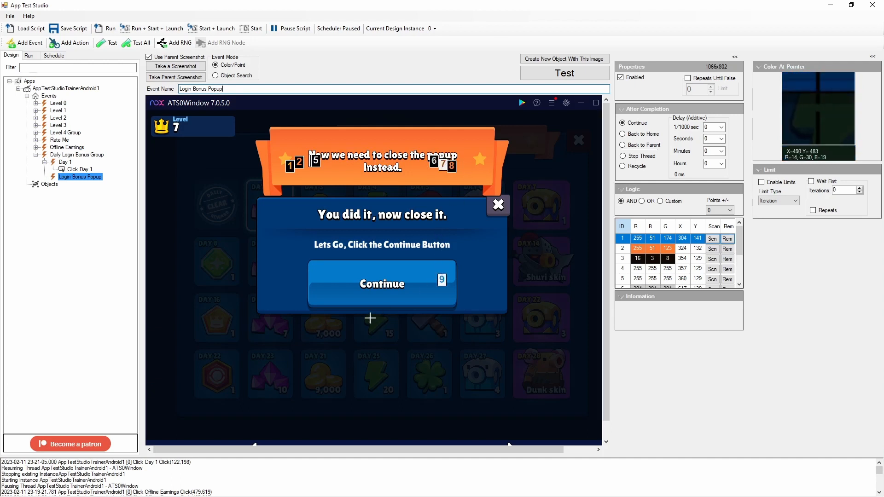
Add a click action to Login Bonus Popup with an area about 262 by 78 pixels over the Continue button, and run the script.
right_click(97, 178)
left_click(119, 204)
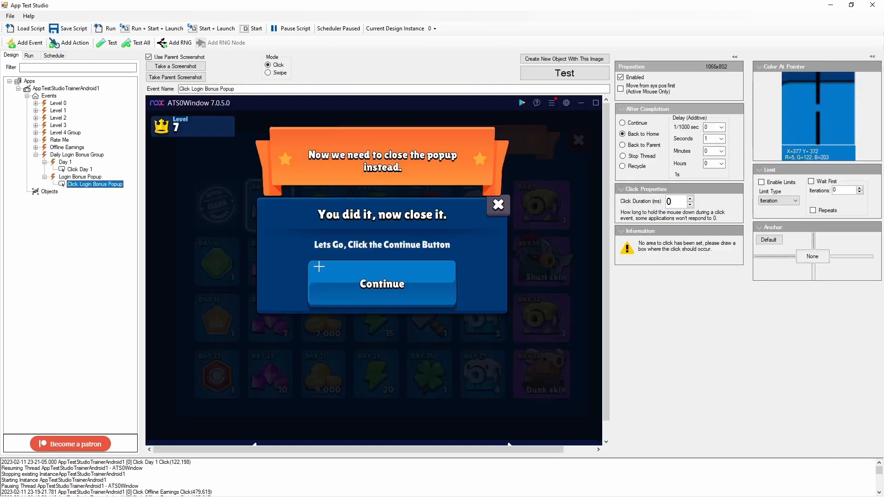
mouse_move(319, 267)
left_mouse_down()
mouse_move(455, 295)
mouse_move(440, 303)
left_mouse_up()
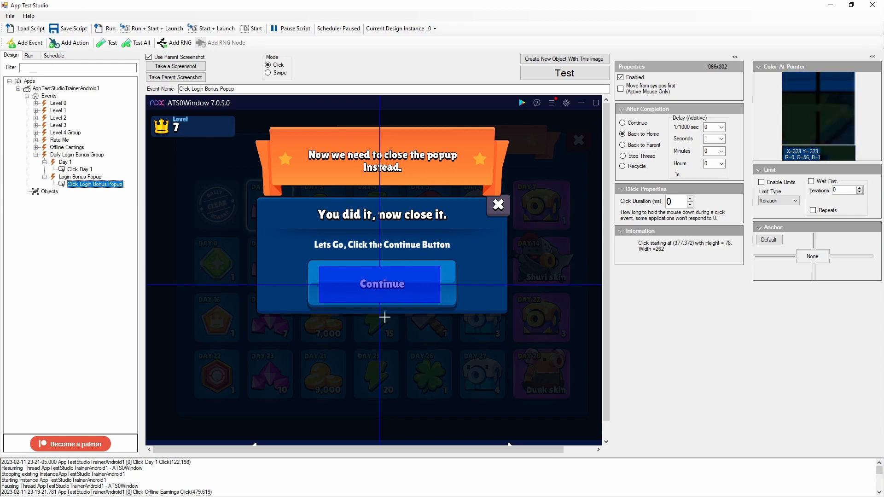
left_click(106, 28)
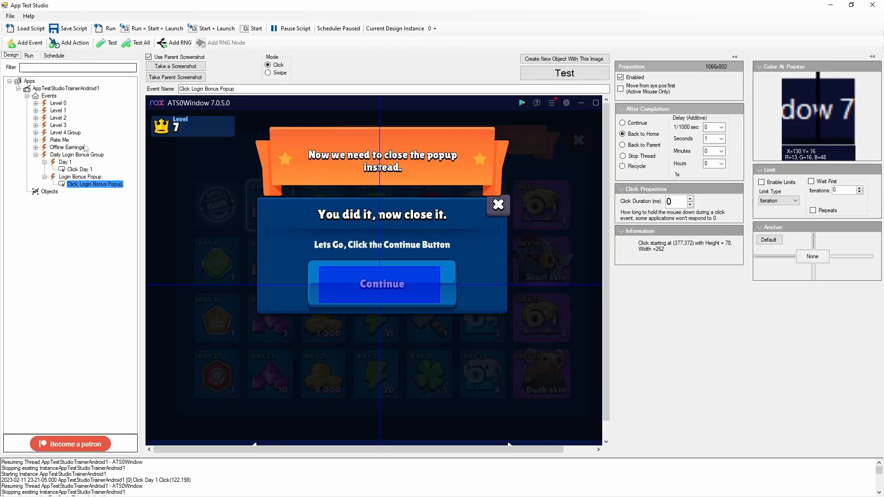
Test the Login Bonus Popup event and the Daily Login Bonus Group event against the current emulator screen, comparing their color points.
left_click(80, 177)
left_click(577, 78)
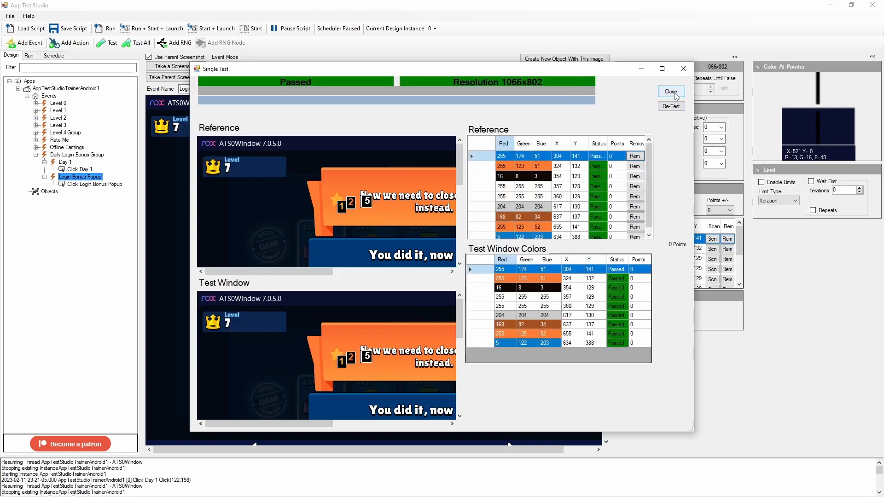
left_click(671, 92)
left_click(64, 156)
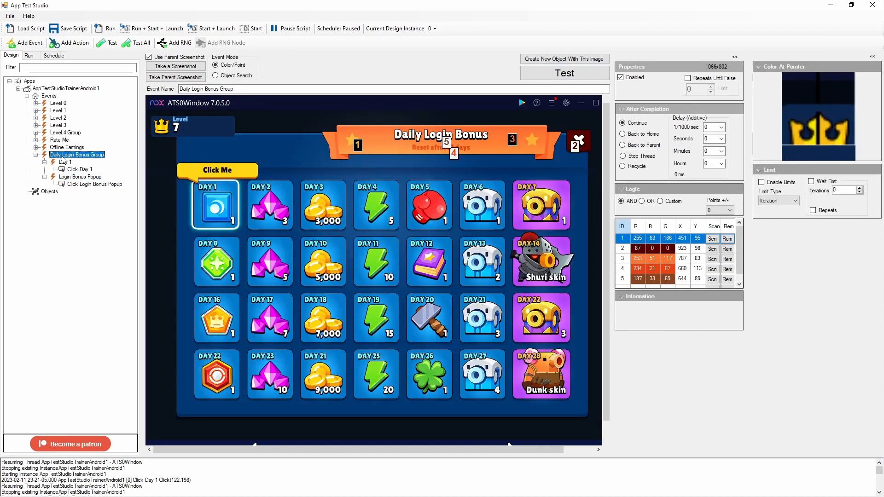
left_click(548, 77)
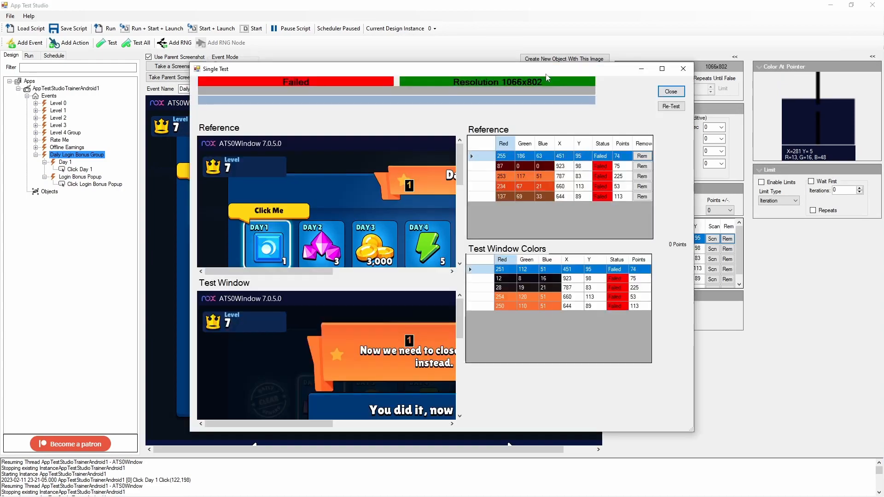
double_click(560, 68)
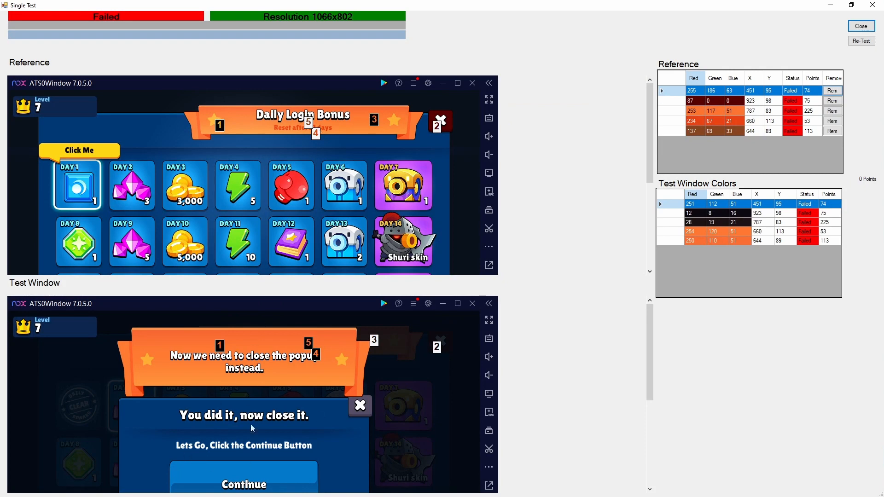
left_click(862, 26)
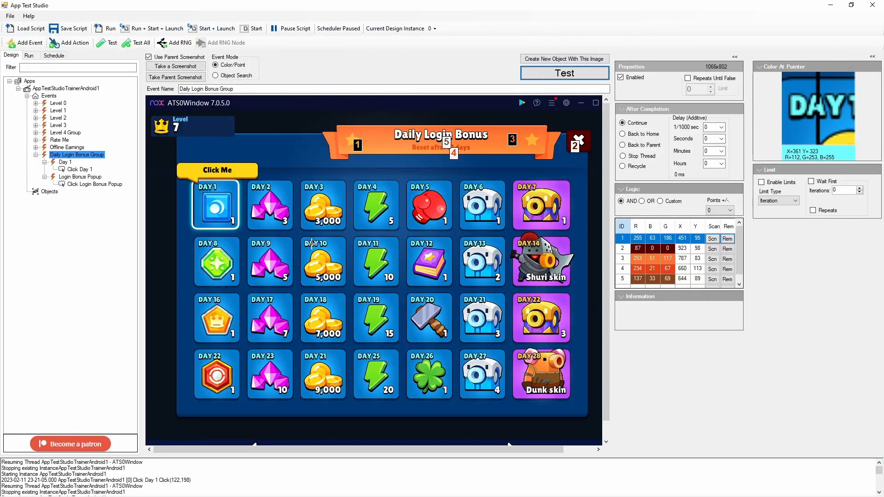
Move the Login Bonus Popup event out of Daily Login Bonus Group to the first position under Events.
left_click(69, 179)
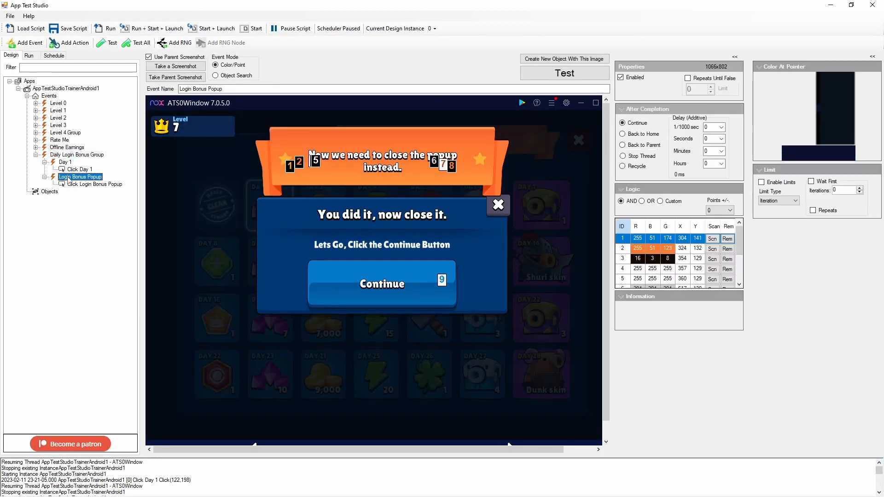
mouse_move(69, 178)
left_mouse_down()
mouse_move(63, 157)
mouse_move(72, 178)
left_mouse_up()
left_click_drag(78, 182, 62, 98)
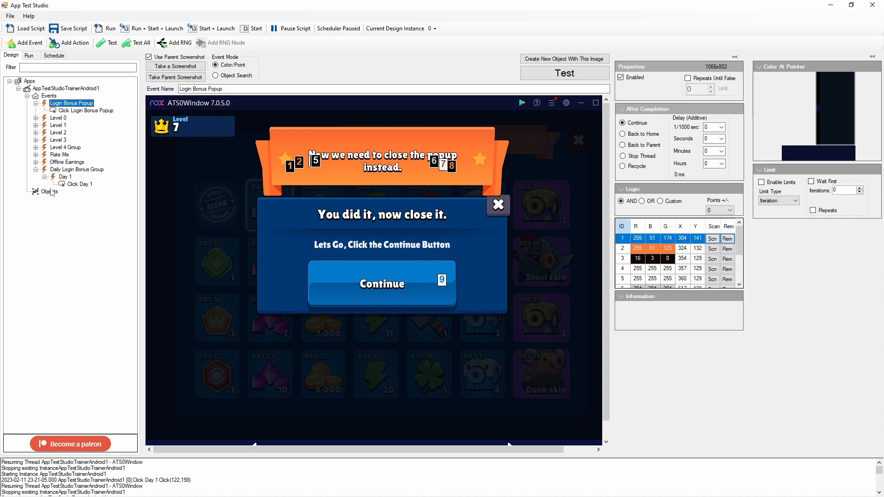
Save the script and run it to check the reordered popup event.
left_click(84, 27)
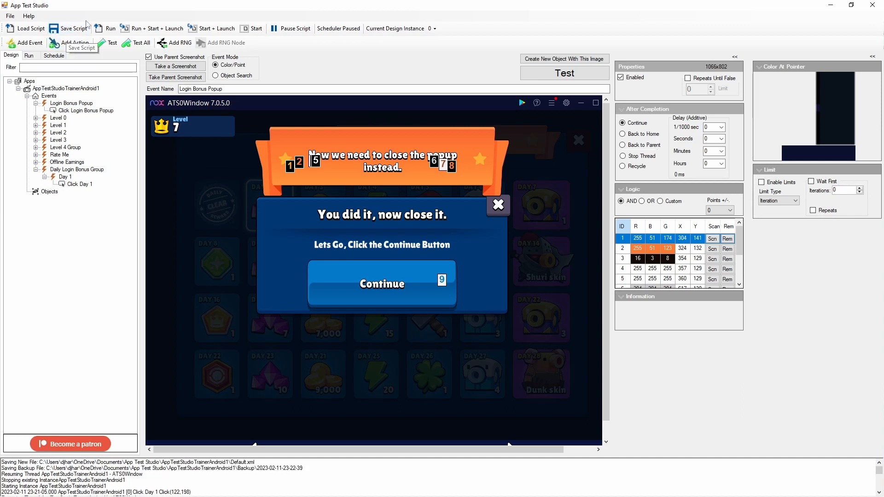
left_click(105, 28)
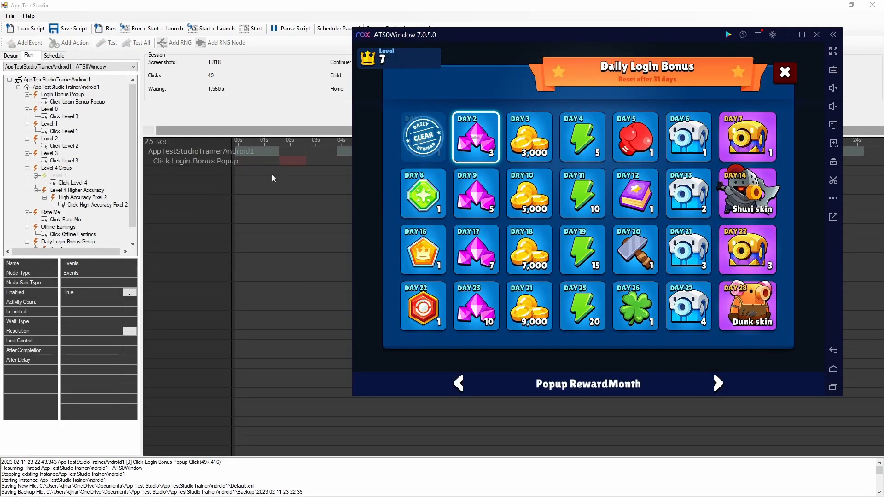
left_click(301, 178)
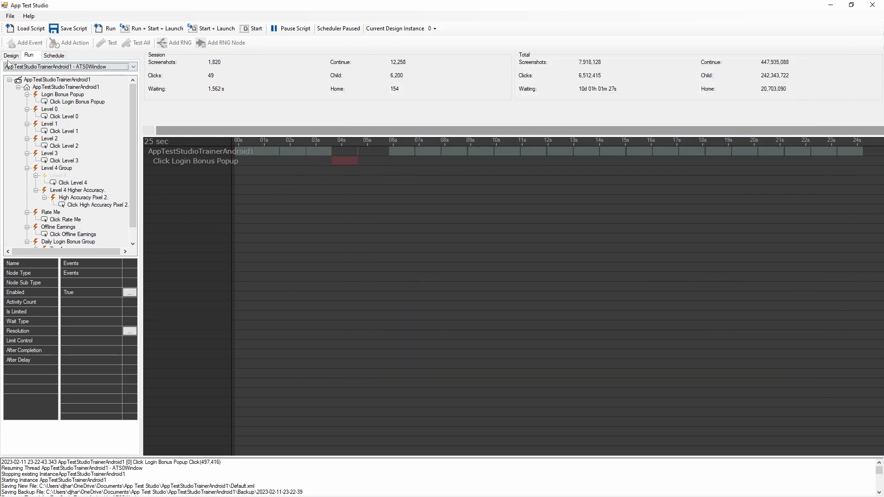
Add a "Day 2" child event under Daily Login Bonus Group with one color point on the Day 2 tile's white highlight border.
key("ctrl+shift+Tab")
left_click(71, 178)
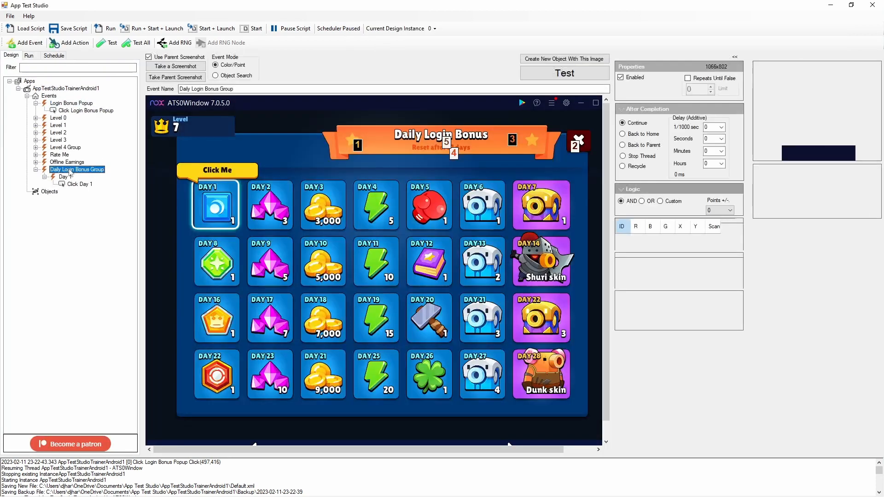
right_click(71, 179)
left_click(89, 178)
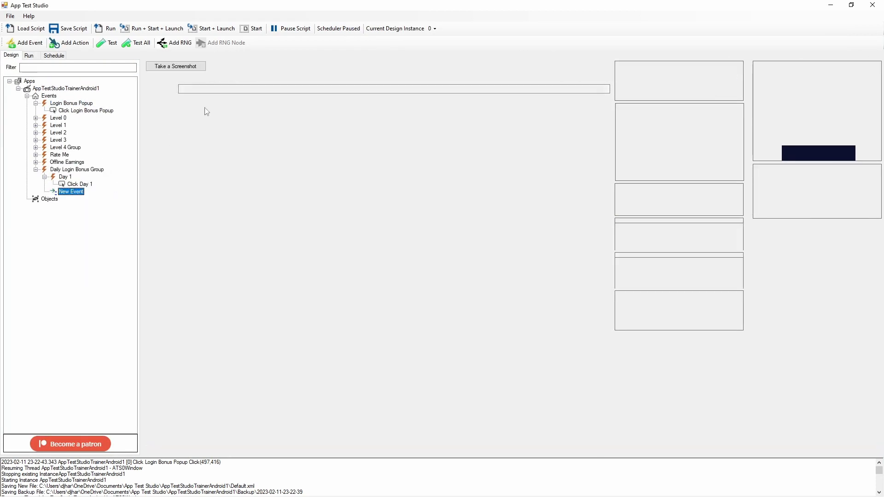
type("Day 2")
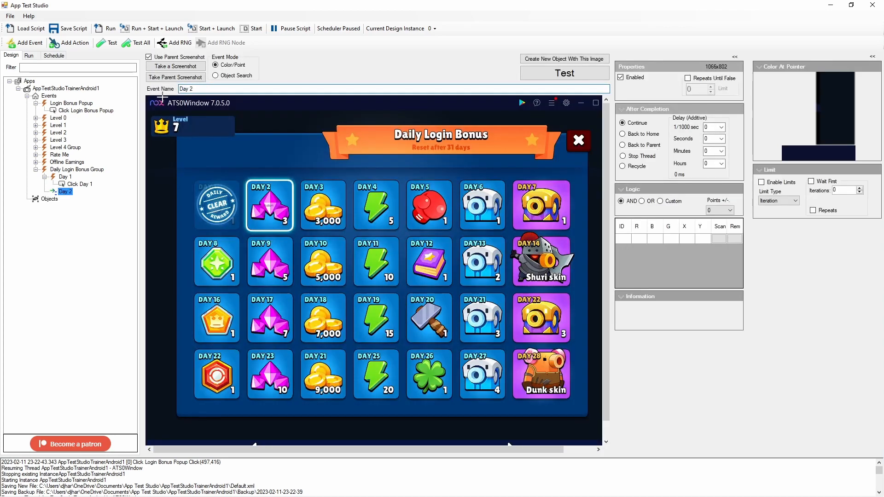
left_click(293, 195)
Add a click action to the Day 2 event with an area about 66 by 72 pixels over the Day 2 tile.
right_click(73, 188)
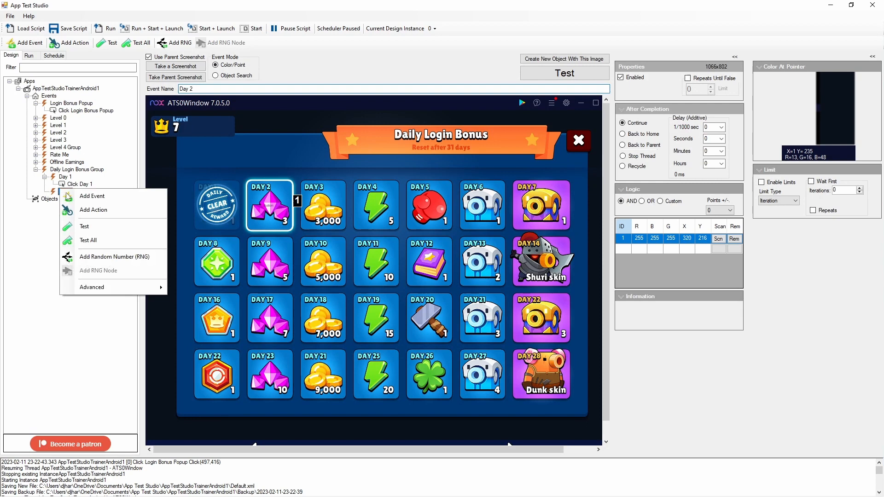
left_click(85, 212)
left_click_drag(255, 190, 285, 223)
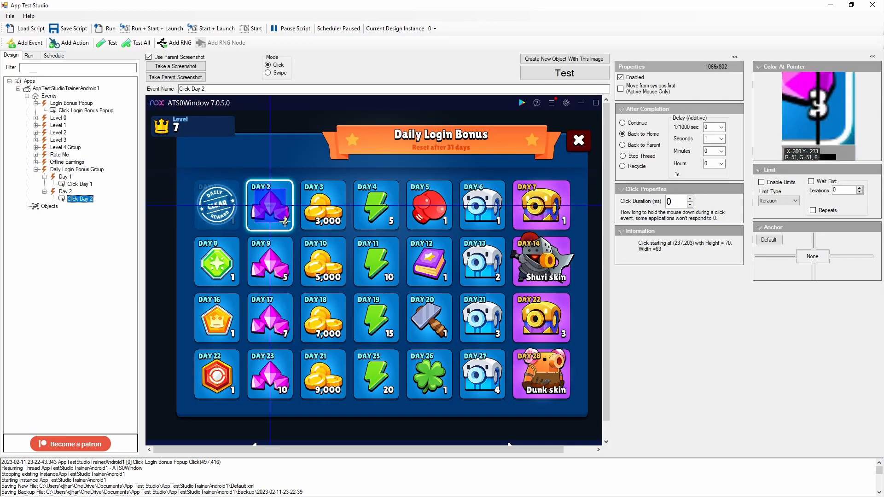
Save and run the script with the Day 2 event, and bring the ATS0Window emulator to the front of the design view.
left_click(67, 32)
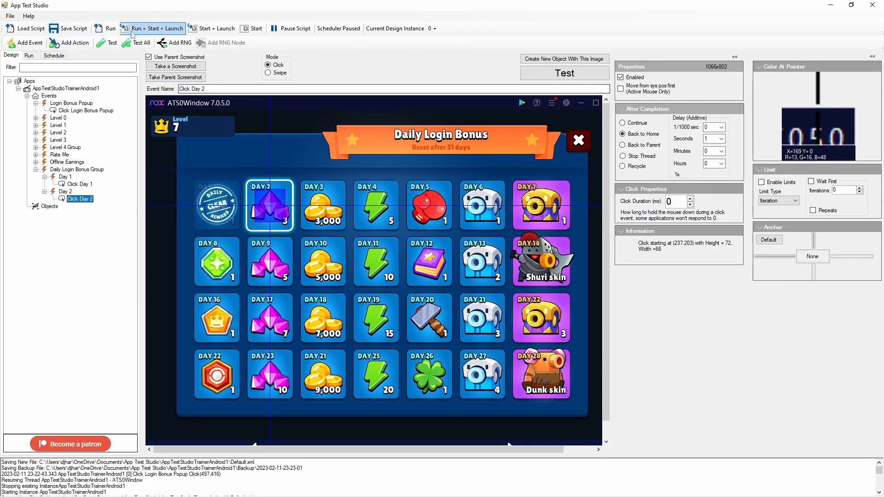
left_click(105, 29)
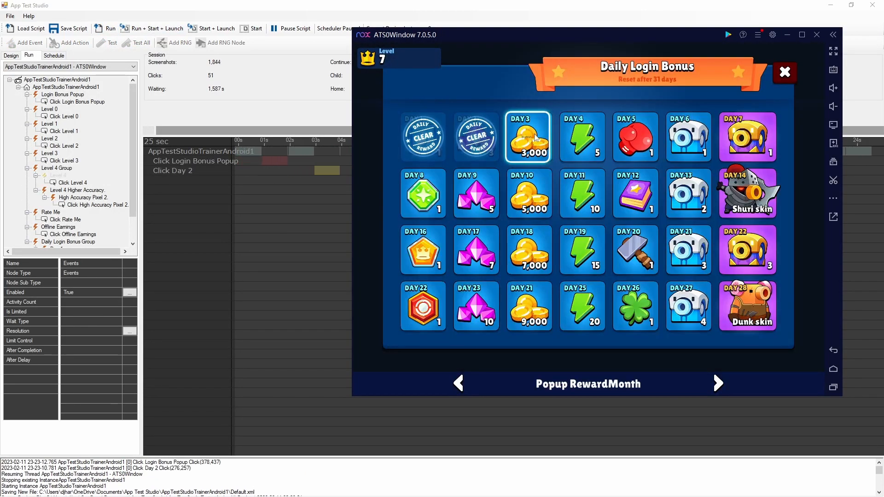
left_click(318, 188)
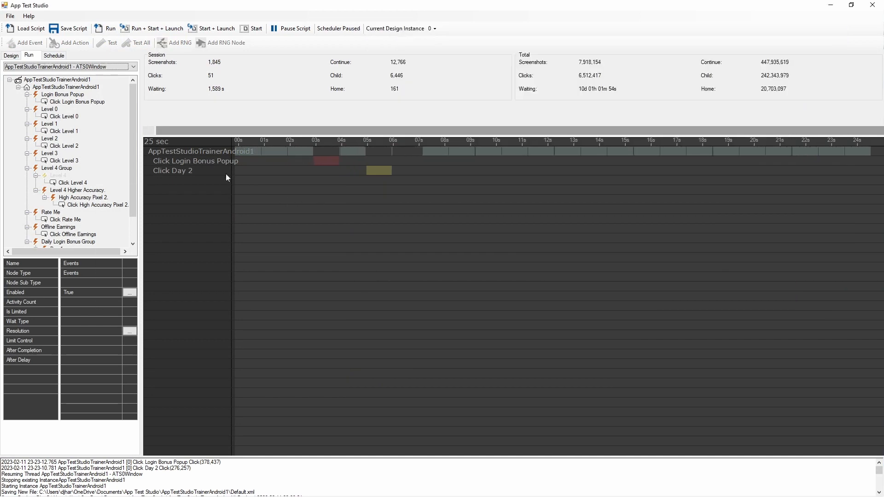
left_click(11, 55)
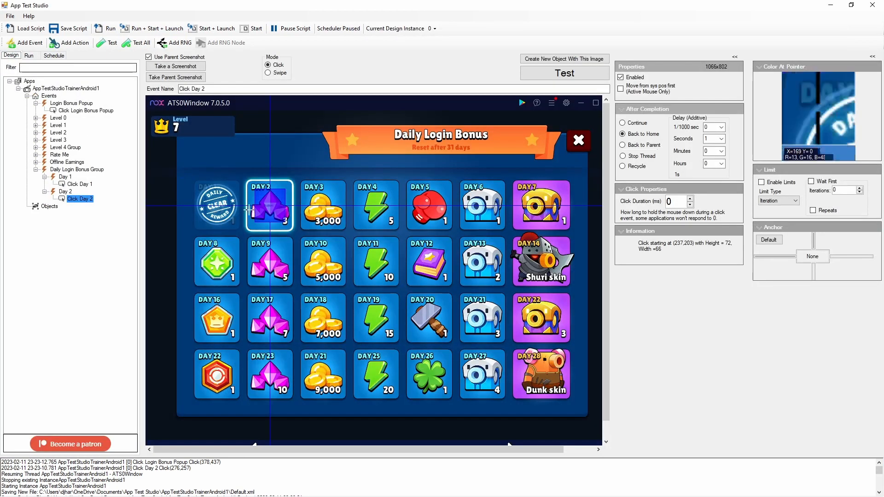
key("alt+Tab")
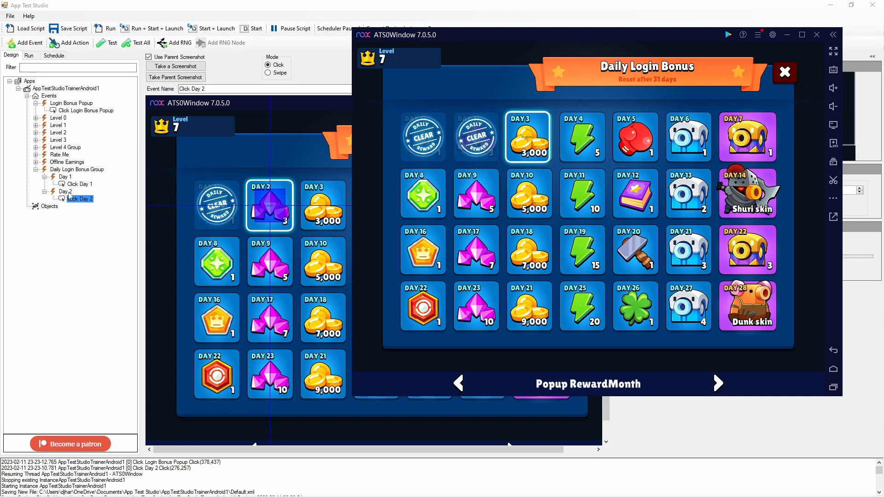
Add a child event named "General Find Highlighted Bonus Box" under Daily Login Bonus Group.
left_click(73, 170)
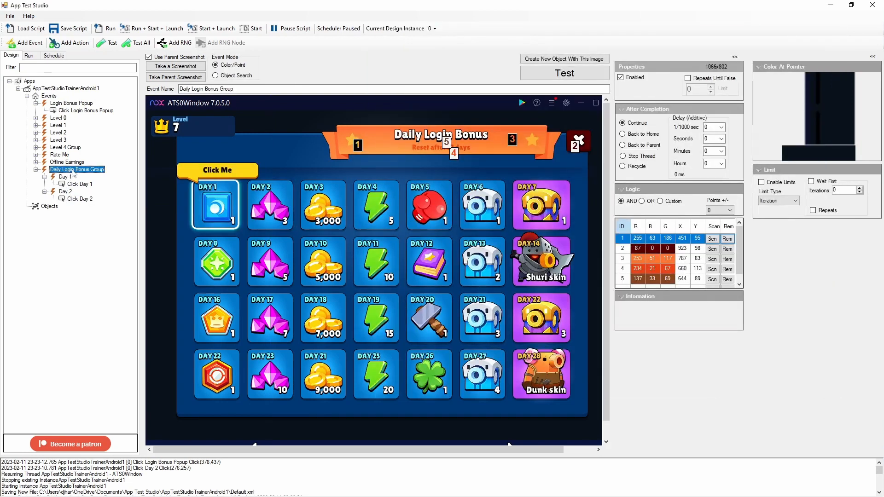
right_click(73, 174)
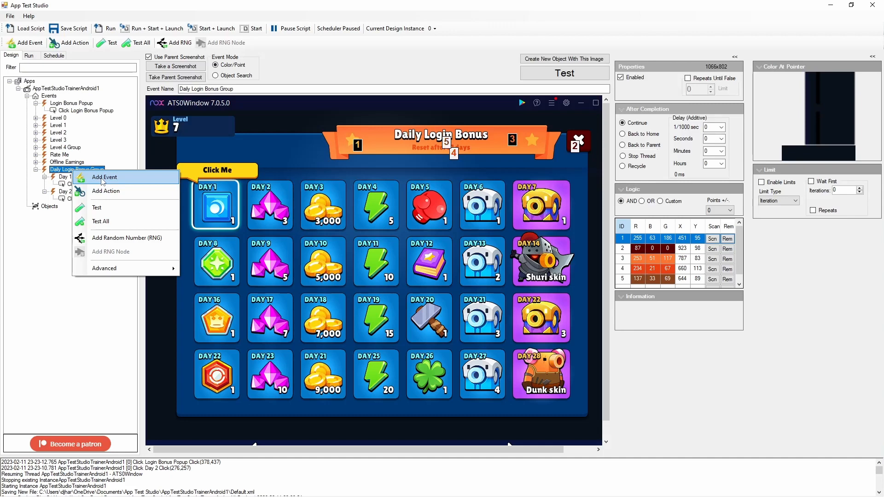
left_click(103, 178)
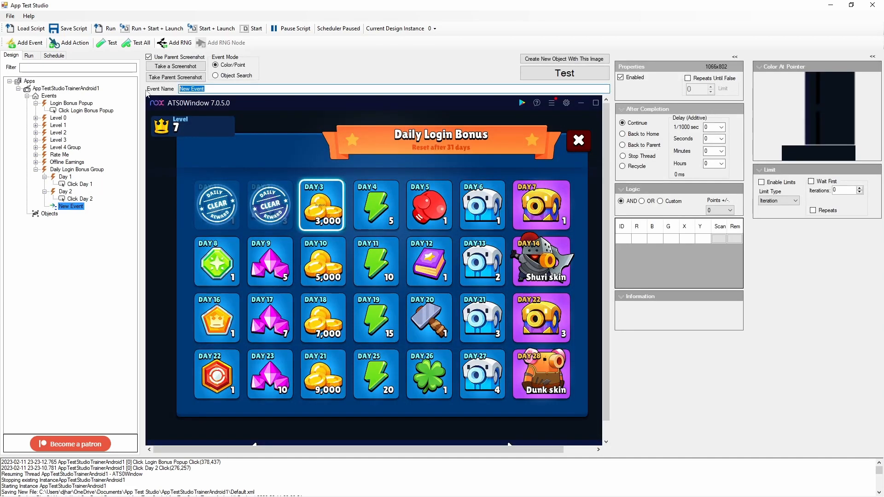
type("General Find")
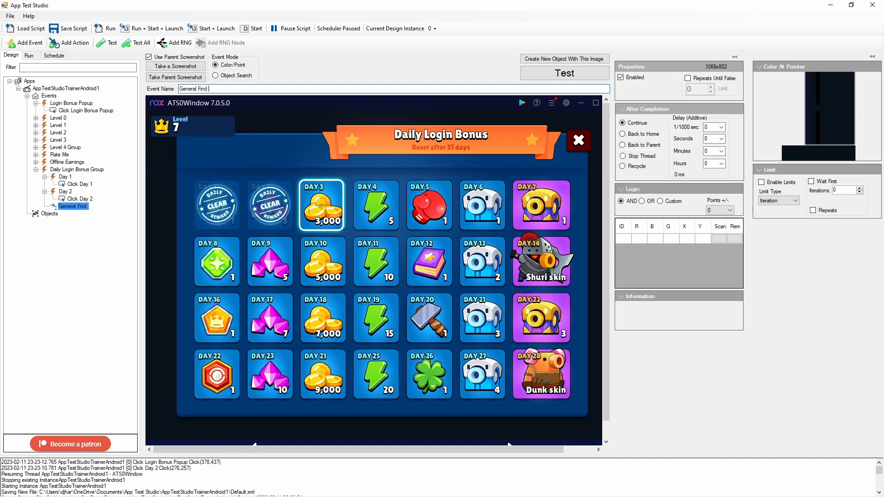
type(" Highlighte")
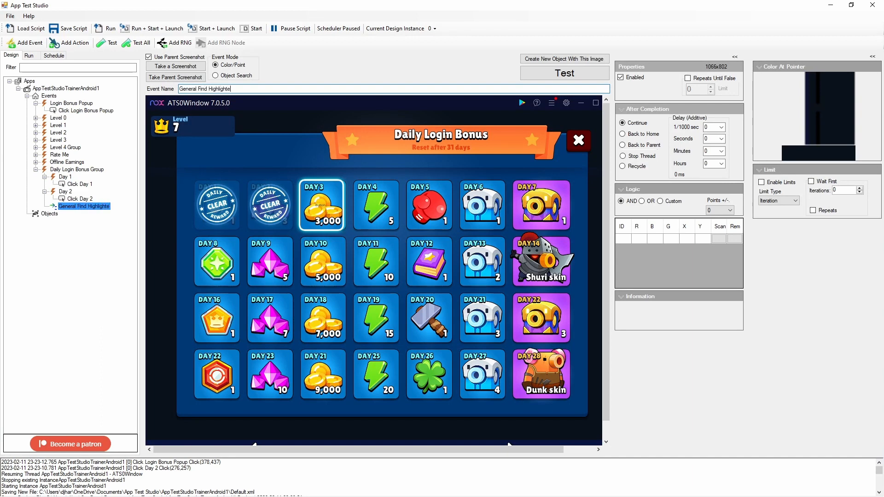
type("d Bonus Box")
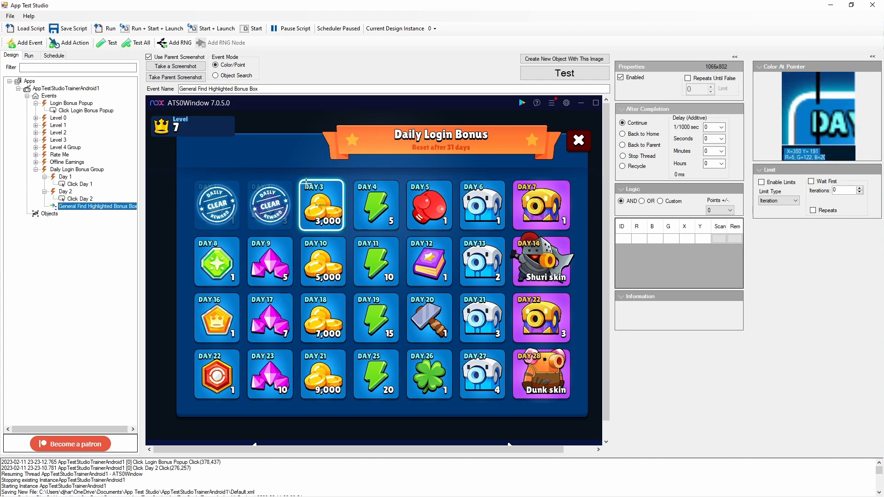
Create an object named "Daily Login Corner" from the upper-right corner of the Day 3 tile's white highlight border, and open it for review.
left_click(552, 61)
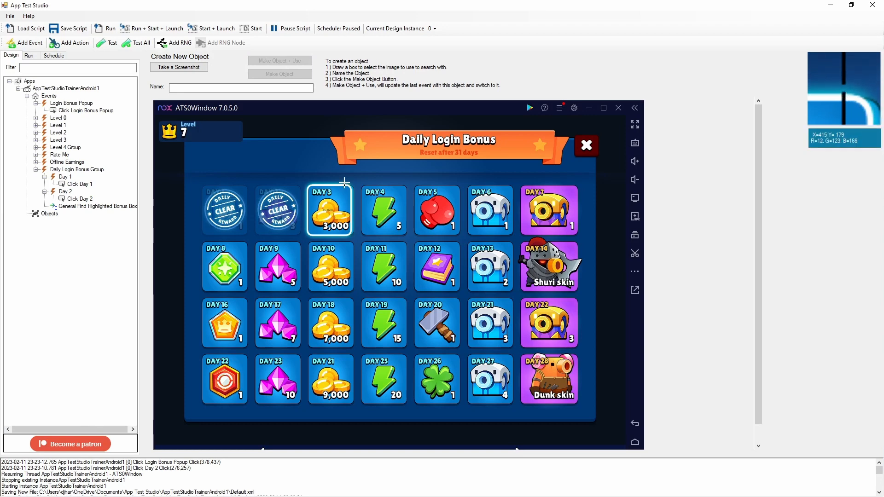
left_click_drag(344, 183, 353, 190)
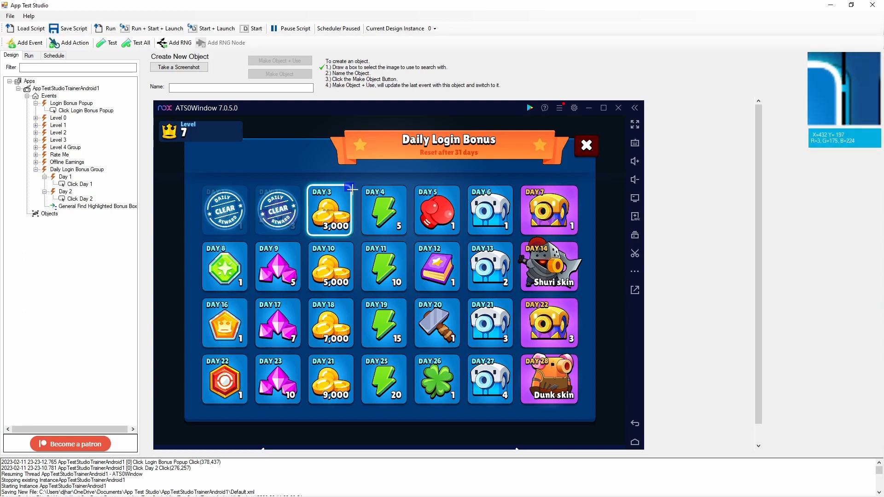
left_click(270, 89)
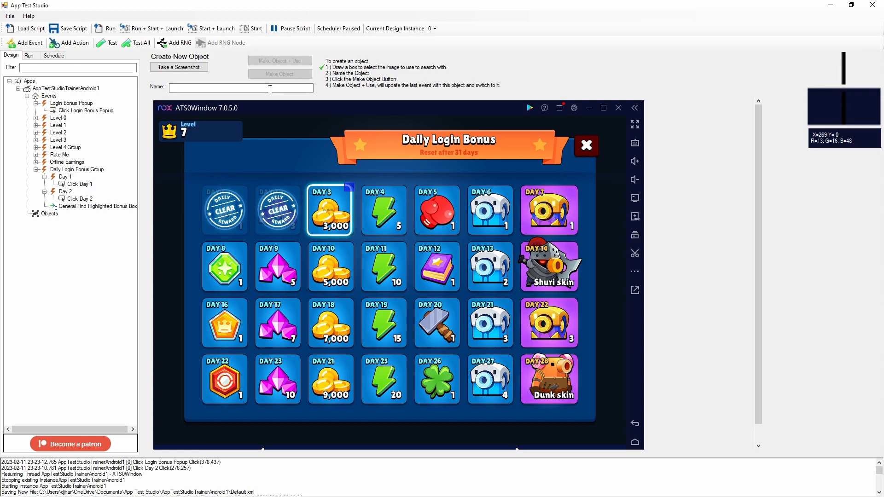
left_click(270, 89)
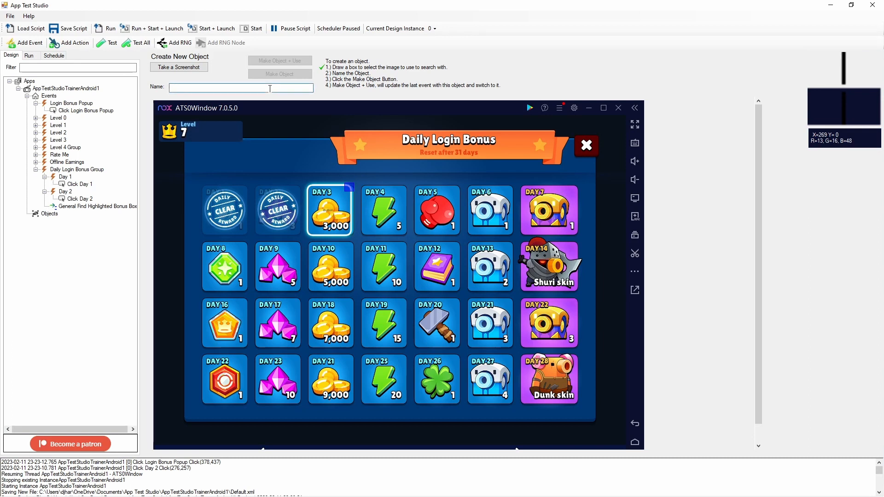
type("Daily Lo")
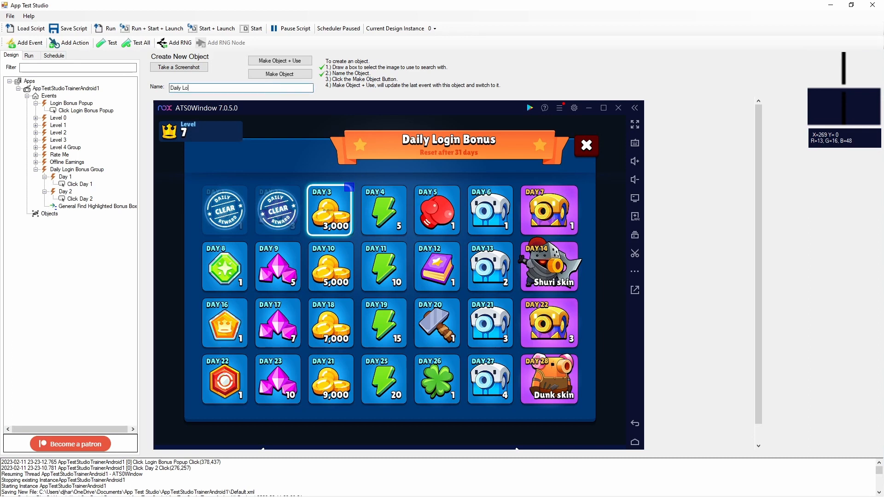
type("gin Corner")
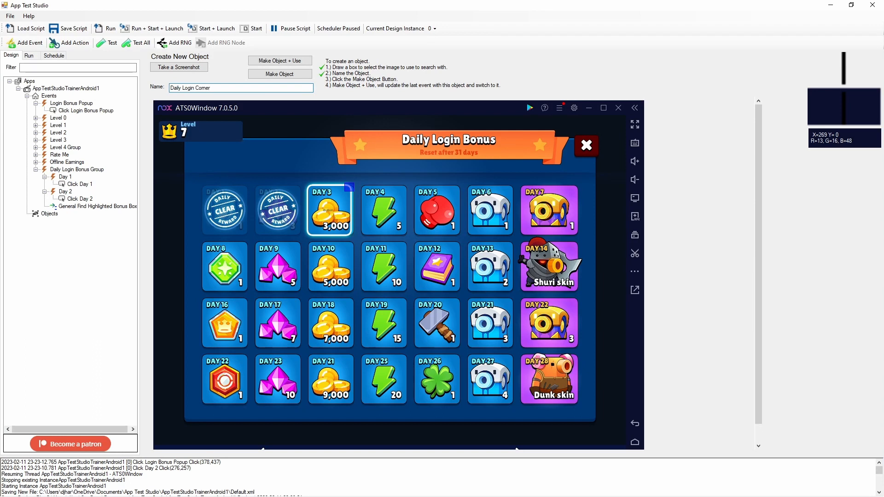
left_click(289, 76)
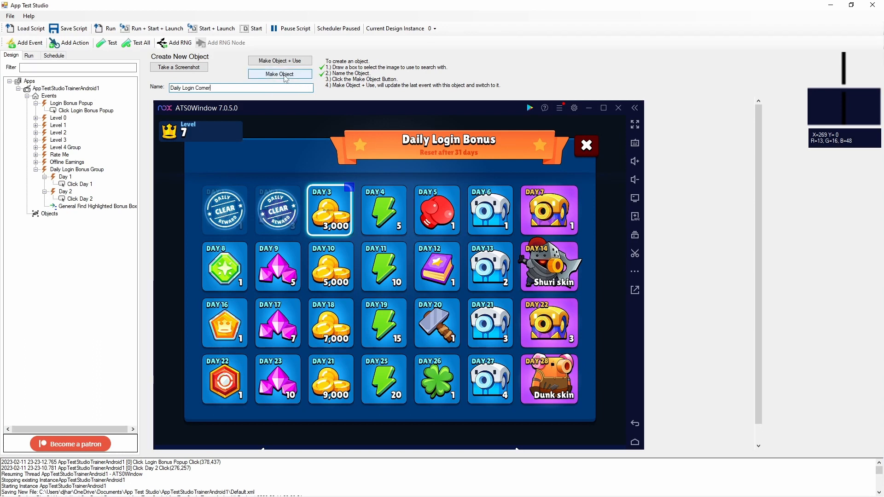
left_click(285, 75)
left_click(70, 222)
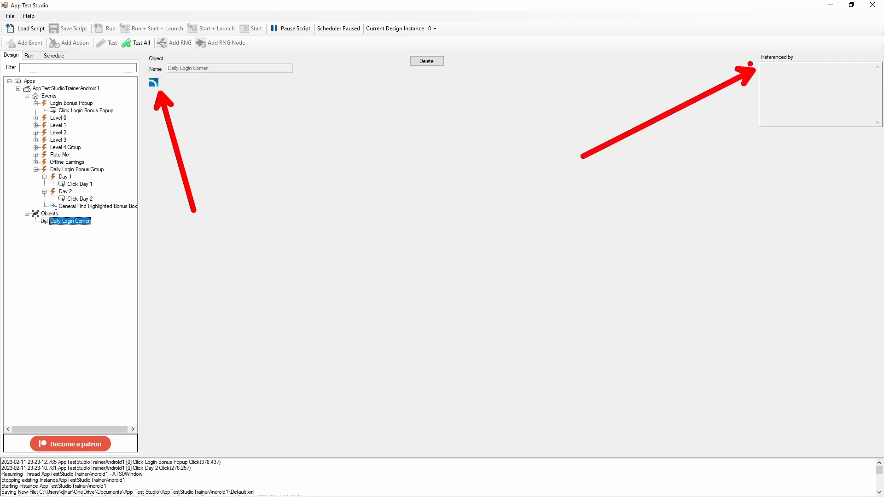
Switch the General Find Highlighted Bonus Box event to Object Search mode with Daily Login Corner as its search object.
left_click(79, 207)
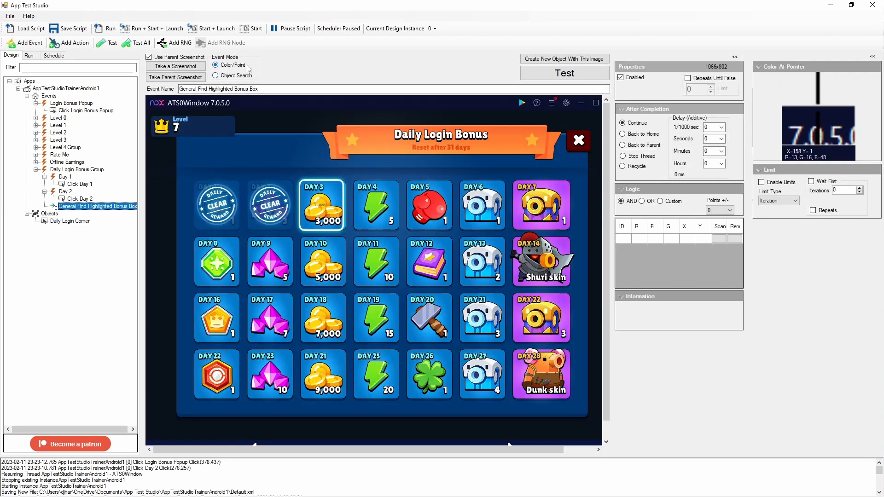
left_click(232, 77)
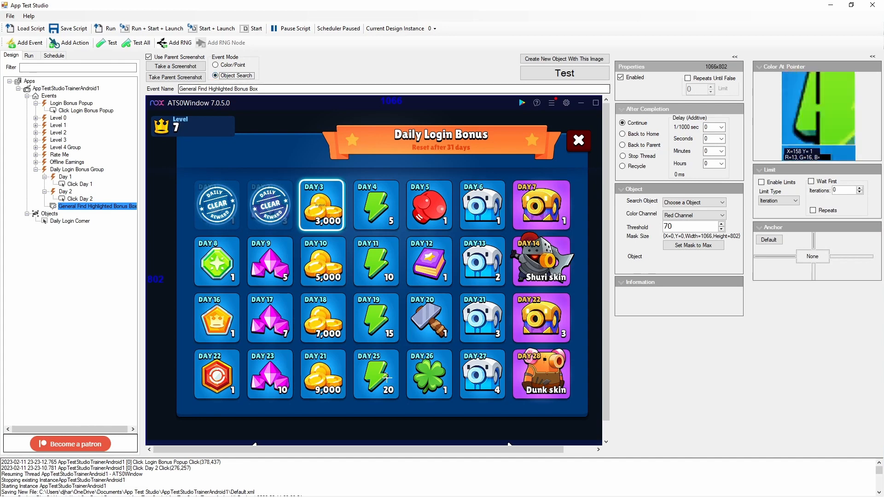
left_click(681, 205)
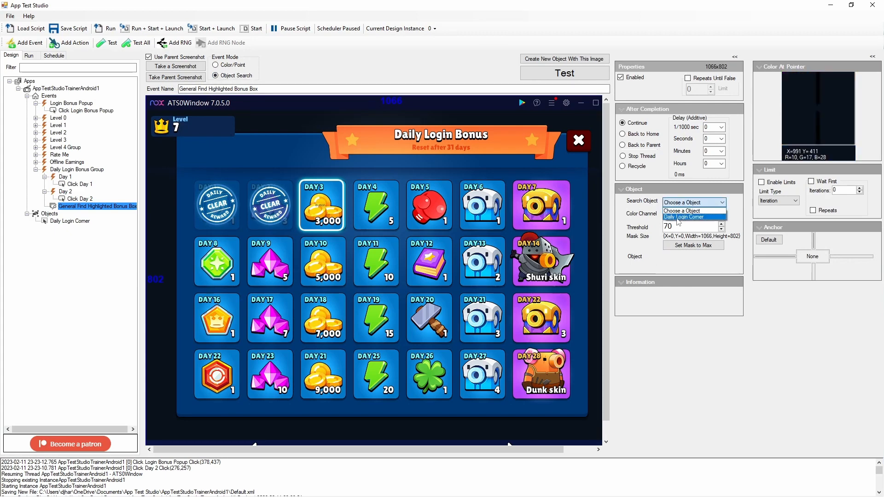
left_click(683, 217)
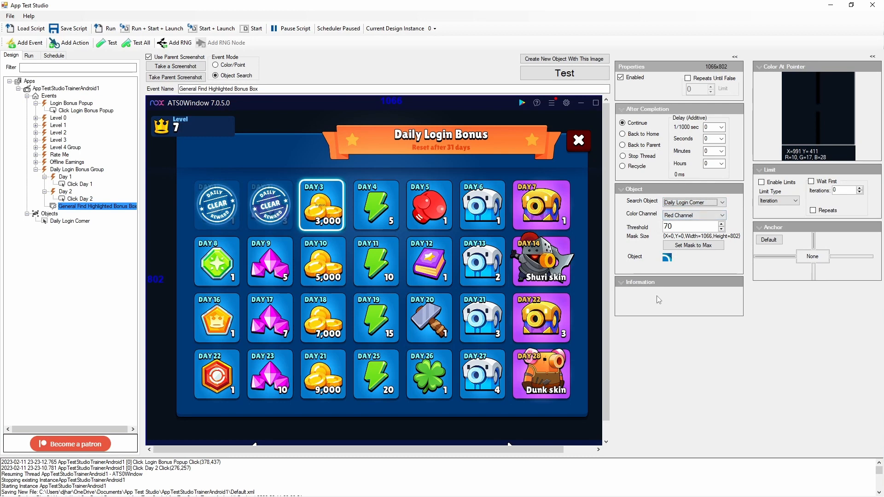
Test the event's object search in an enlarged test window, and re-test it repeatedly against the current window.
left_click(564, 73)
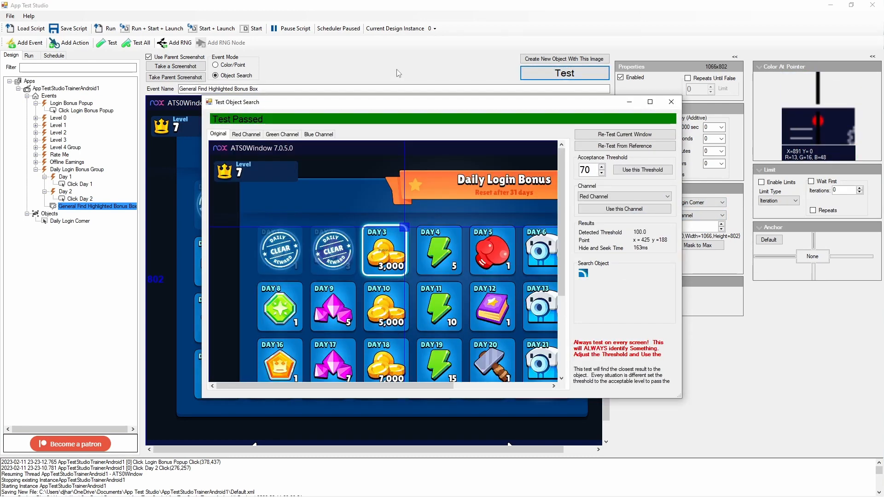
left_click(651, 102)
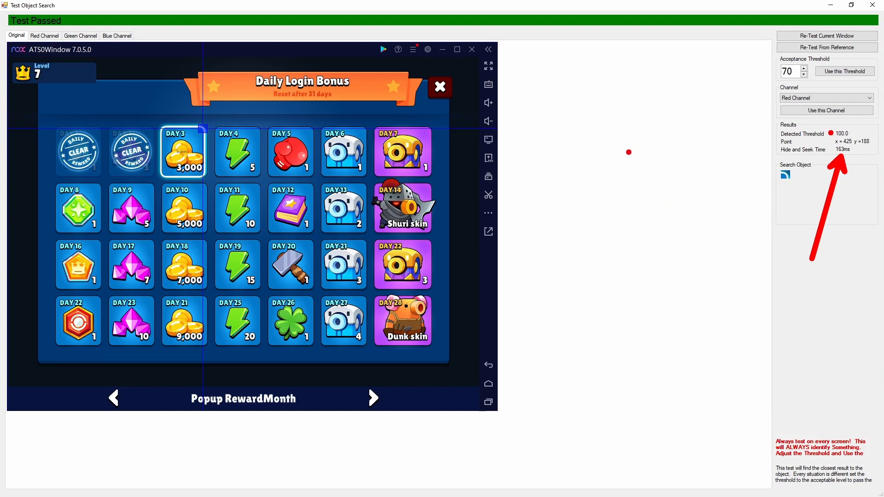
key("Escape")
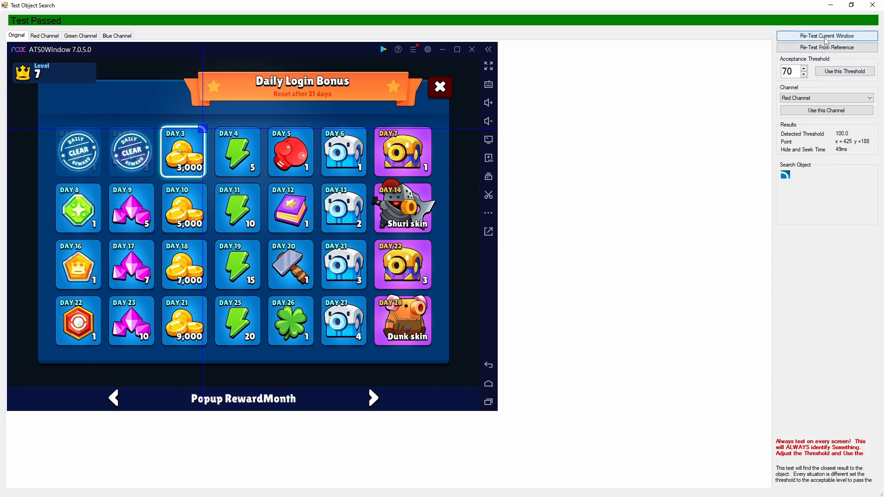
left_click(828, 41)
left_click(827, 40)
left_click(828, 39)
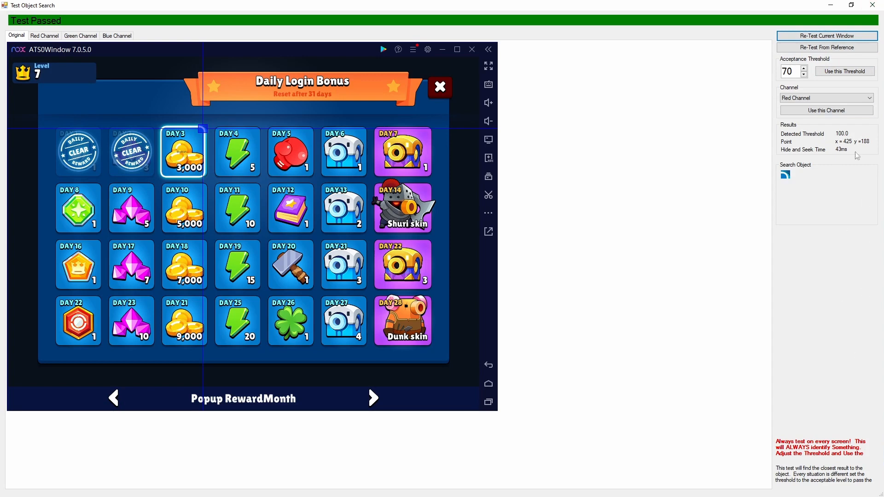
left_click(872, 6)
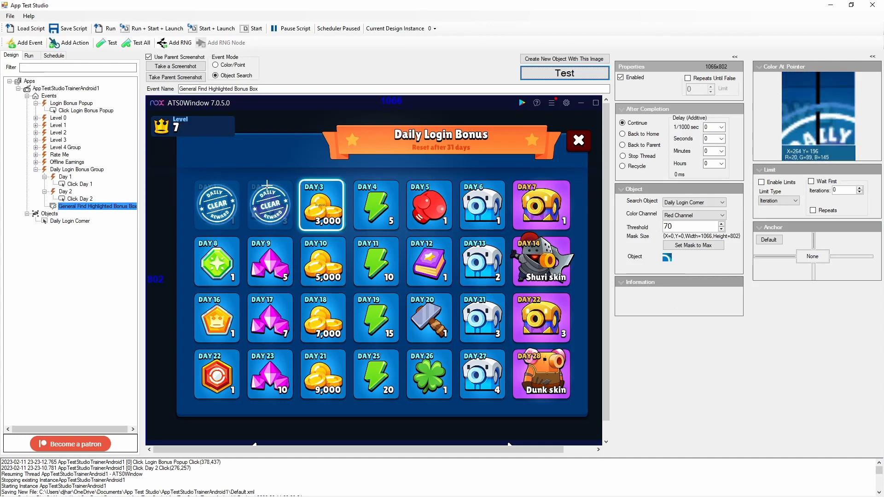
Reopen the object search test to examine the search object and where it is matched in the screenshot.
left_click(565, 73)
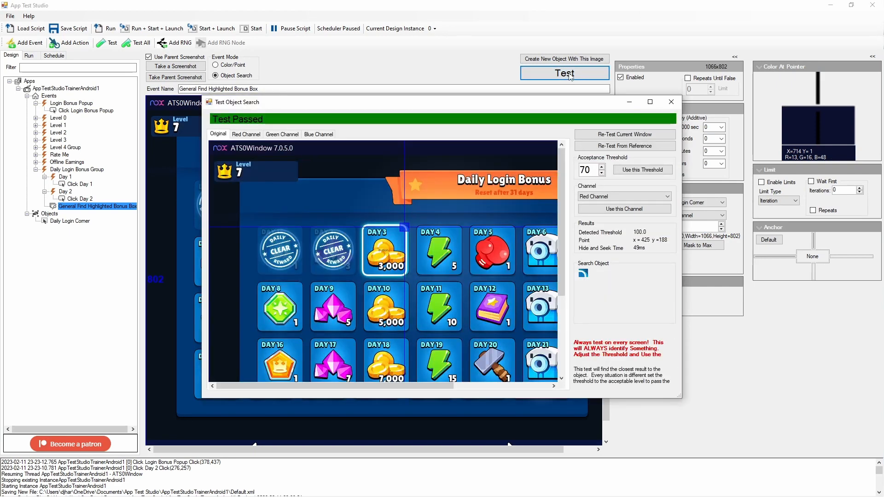
left_click_drag(587, 280, 607, 324)
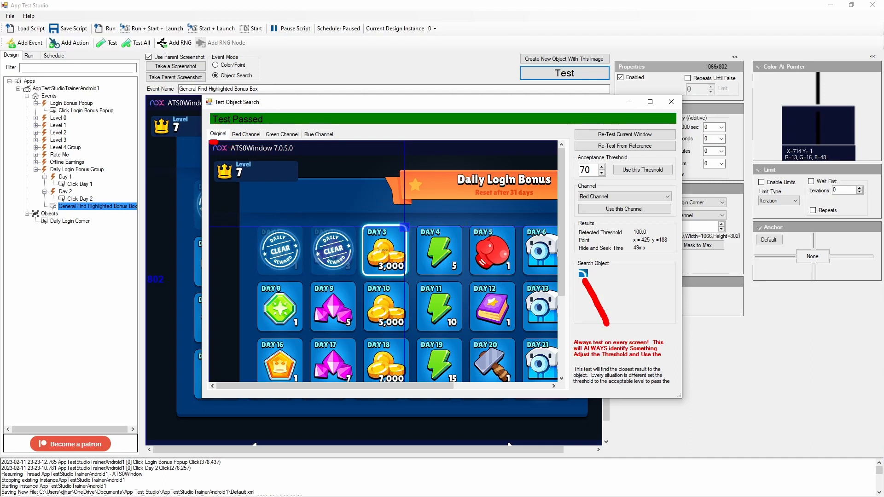
mouse_move(576, 265)
left_mouse_down()
mouse_move(583, 282)
mouse_move(597, 270)
mouse_move(576, 265)
left_mouse_up()
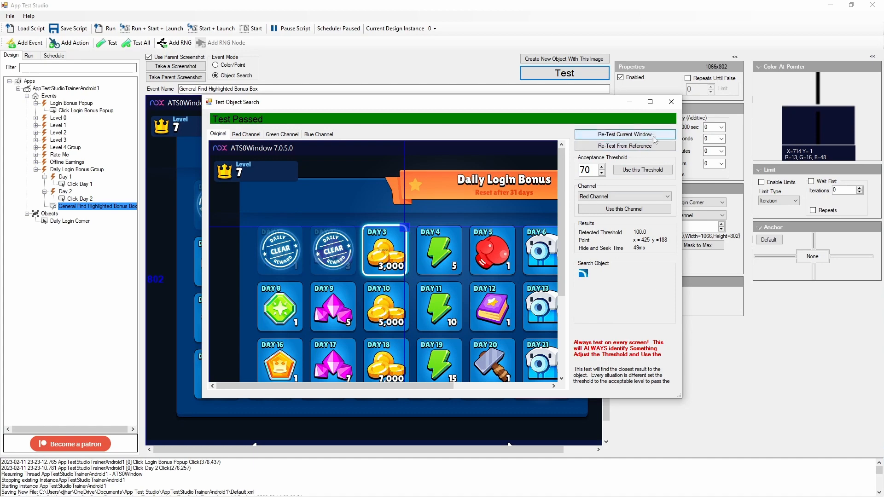
left_click(671, 102)
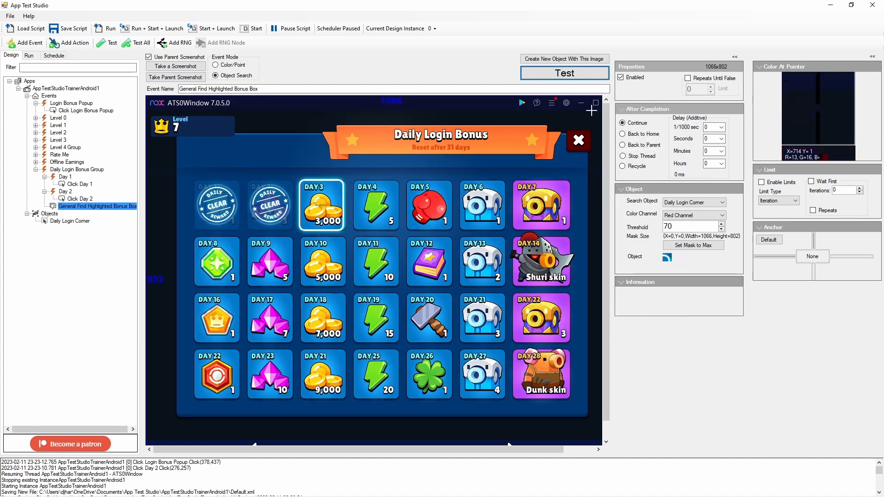
left_click(581, 77)
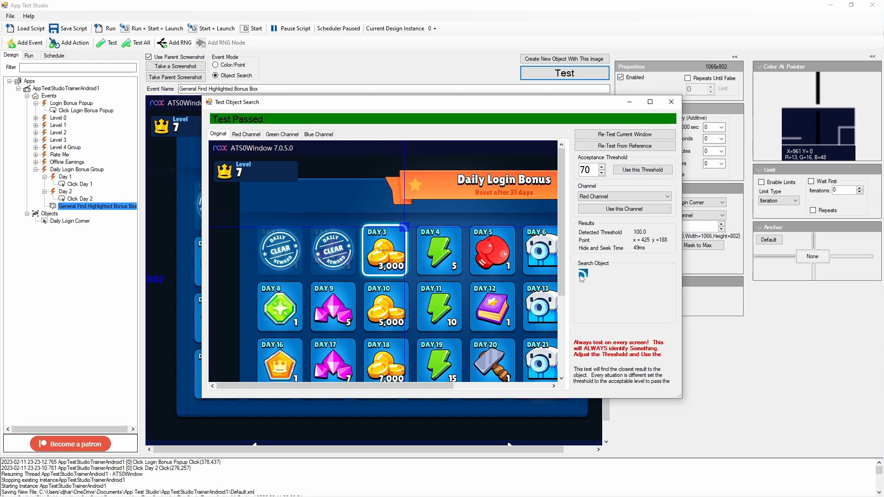
left_click(671, 104)
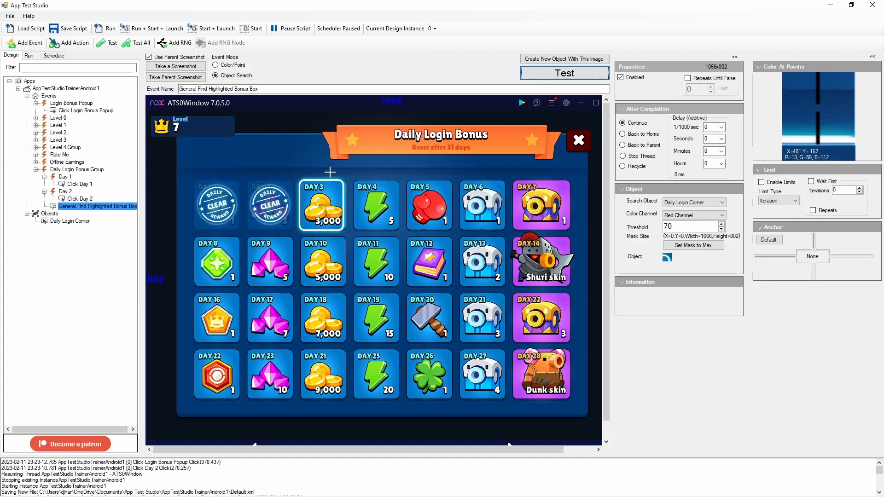
Try a search mask of about 558 by 61 pixels across the upper part of the Day 3 to Day 7 tiles, and re-test the search.
left_click_drag(331, 175, 584, 199)
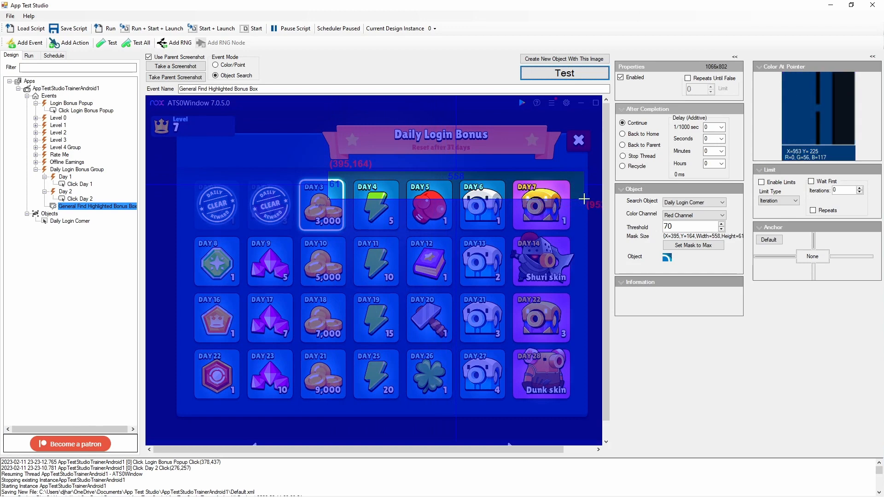
left_click(566, 73)
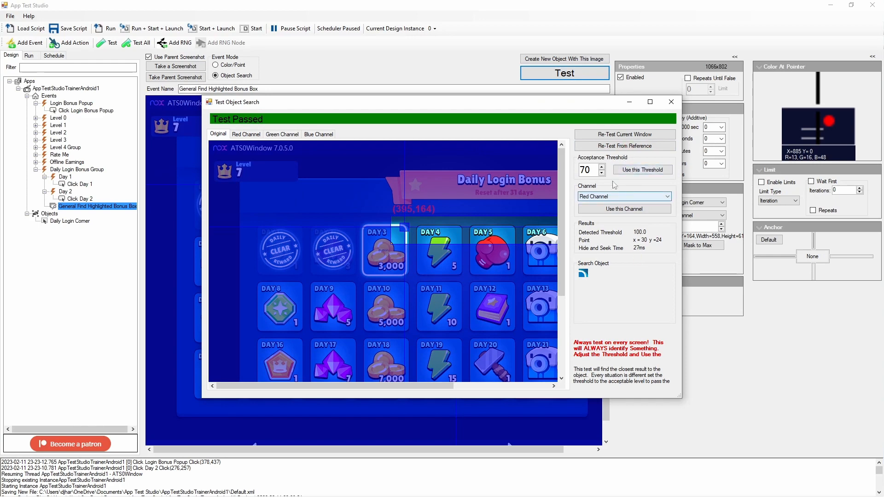
left_click(611, 135)
left_click(610, 136)
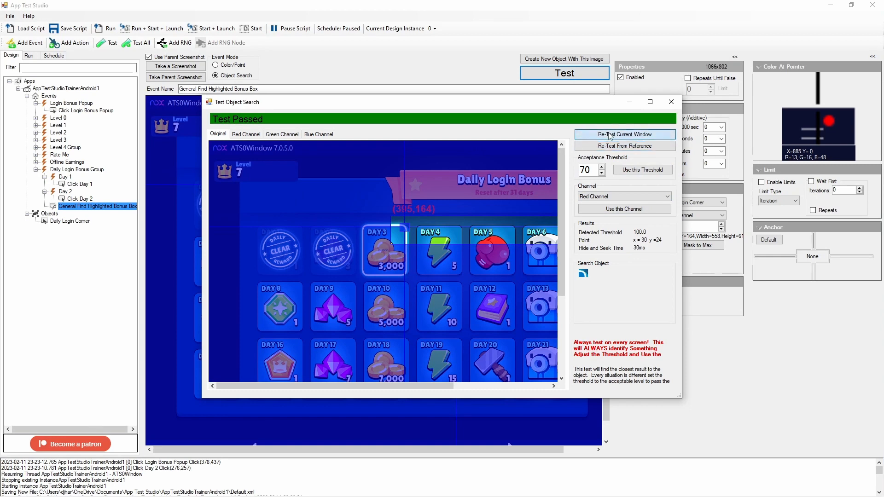
left_click(609, 137)
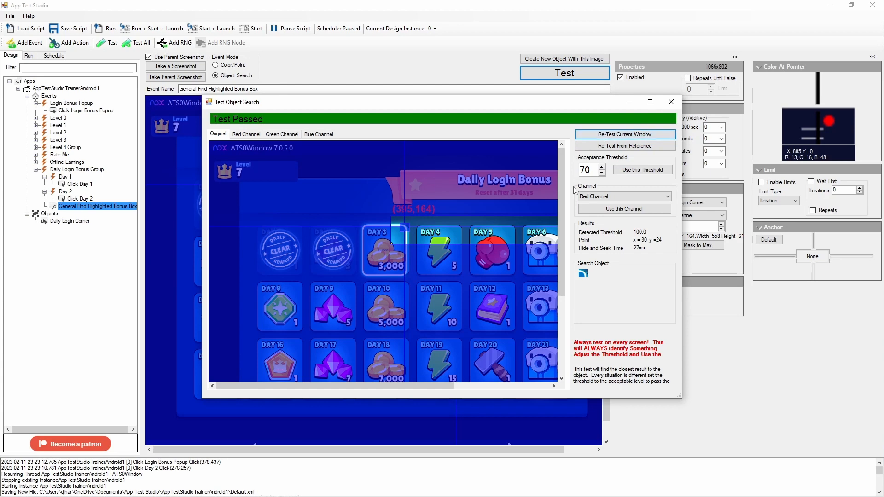
left_click(671, 101)
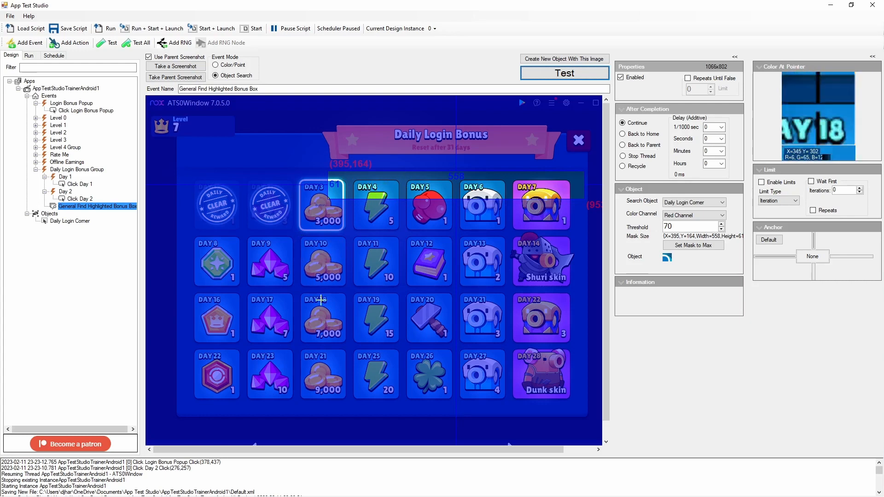
Try a search mask of about 207 by 144 pixels over the start of the Daily Login Bonus banner, and test it in an enlarged window.
left_click_drag(179, 151, 301, 261)
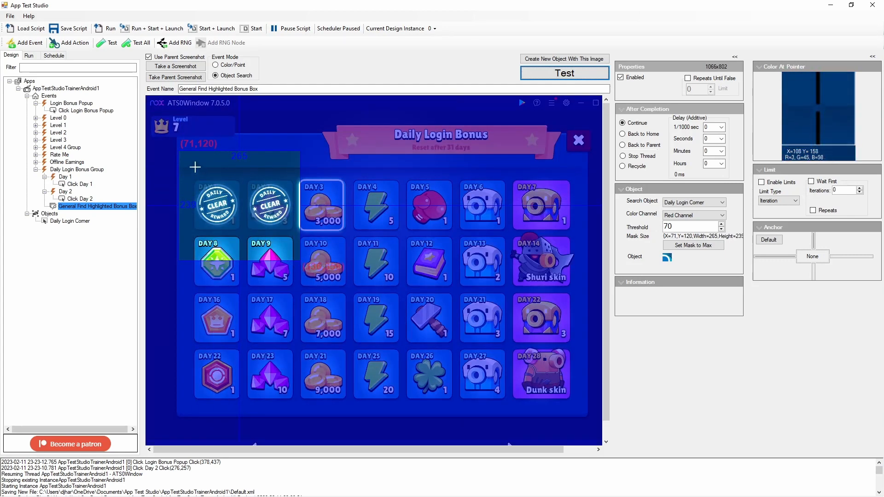
left_click_drag(306, 108, 401, 175)
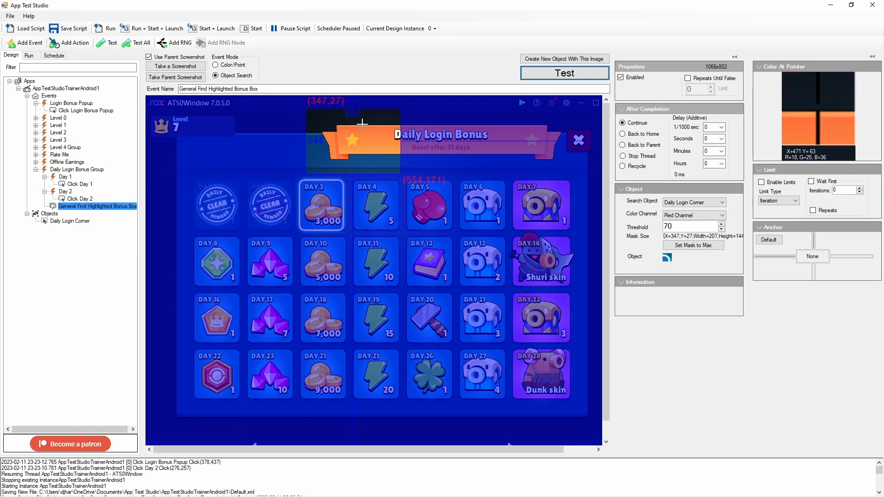
left_click(573, 77)
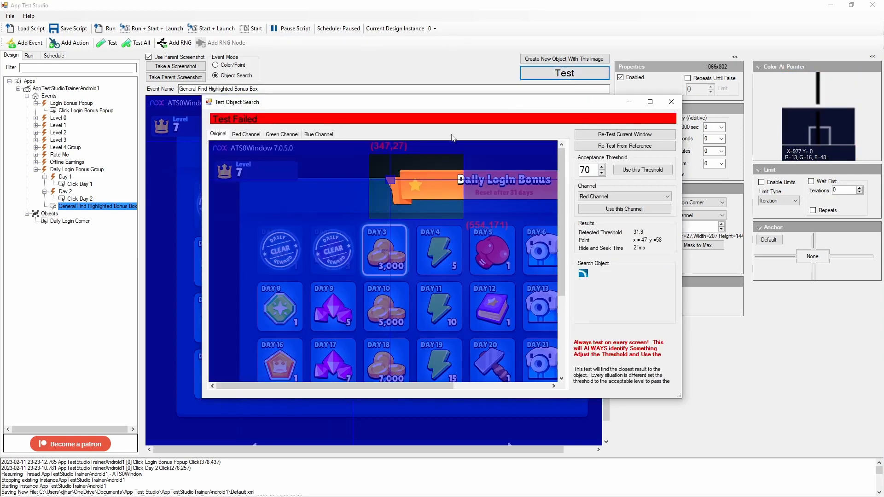
double_click(444, 102)
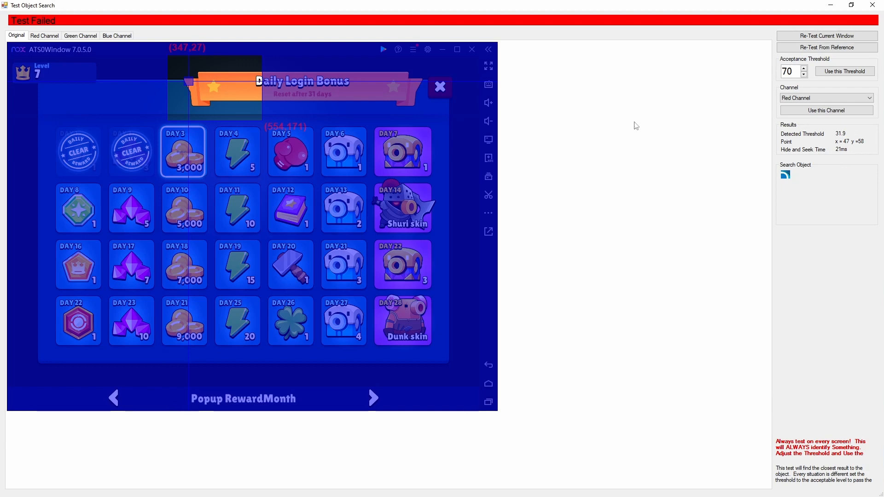
left_click(873, 6)
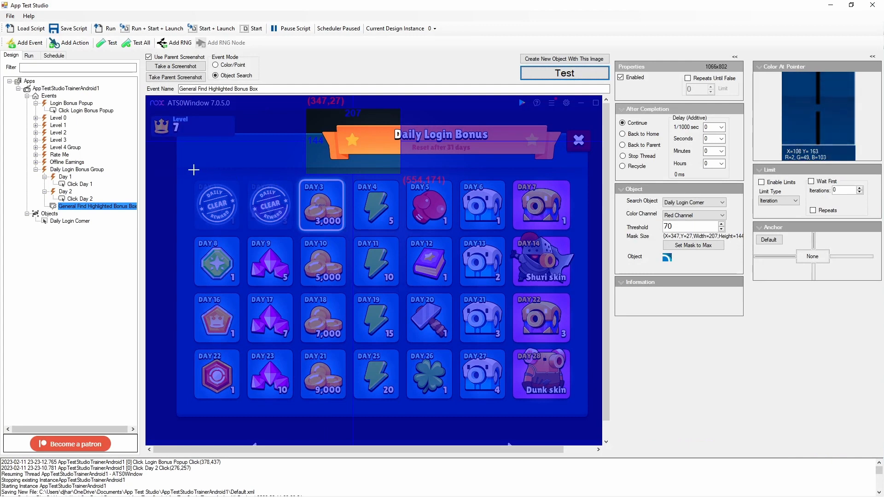
Try a search mask of about 856 by 80 pixels across the upper part of the Day 1 to Day 7 tiles, and test the search.
left_click_drag(189, 170, 582, 206)
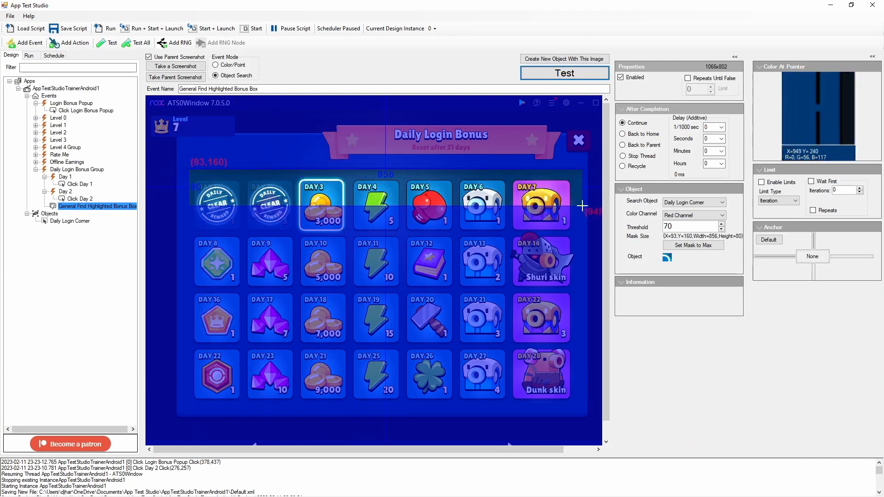
left_click(567, 75)
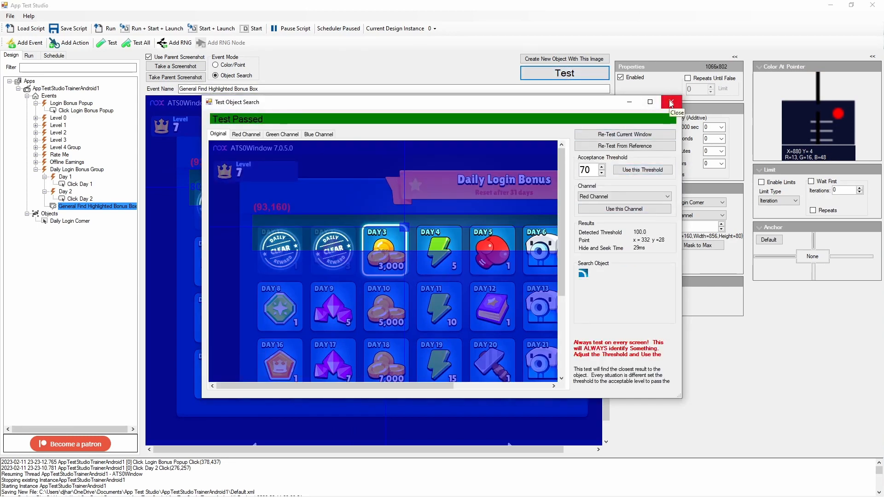
left_click(669, 103)
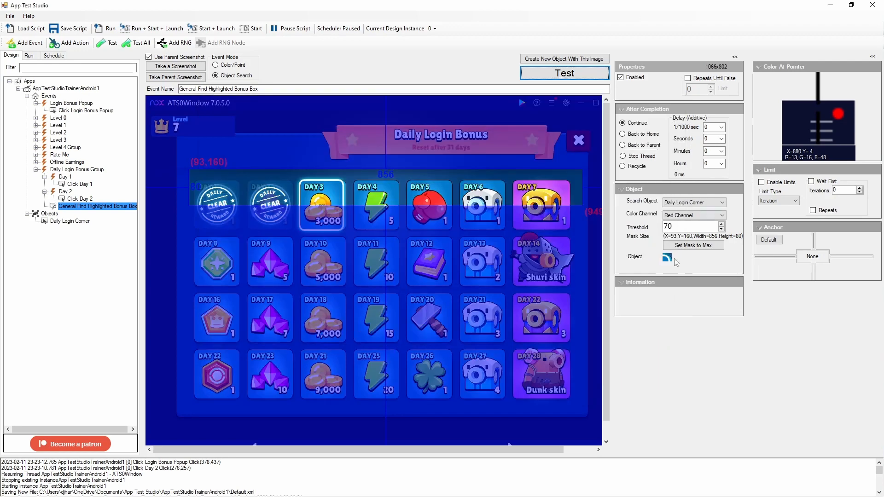
left_click(109, 207)
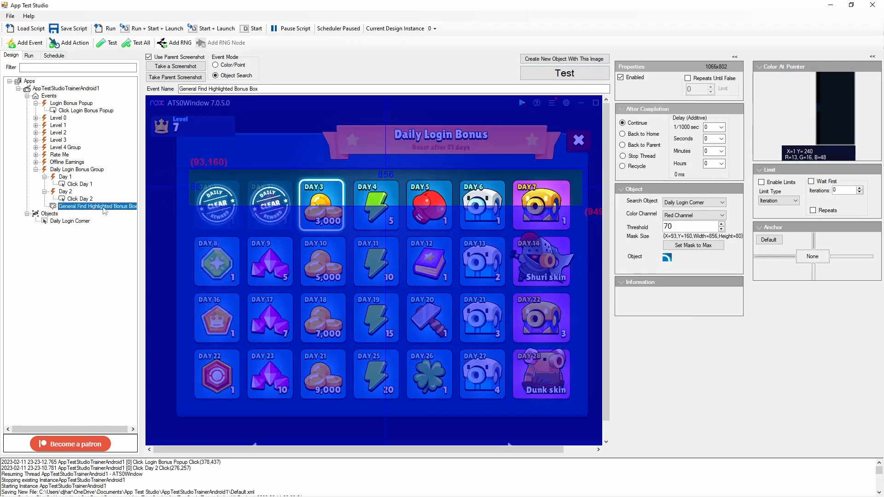
Try a search mask about 593 pixels wide across the Day 9 to Day 13 tiles, and examine the match in an enlarged test window.
left_click_drag(232, 255, 505, 305)
left_click(564, 73)
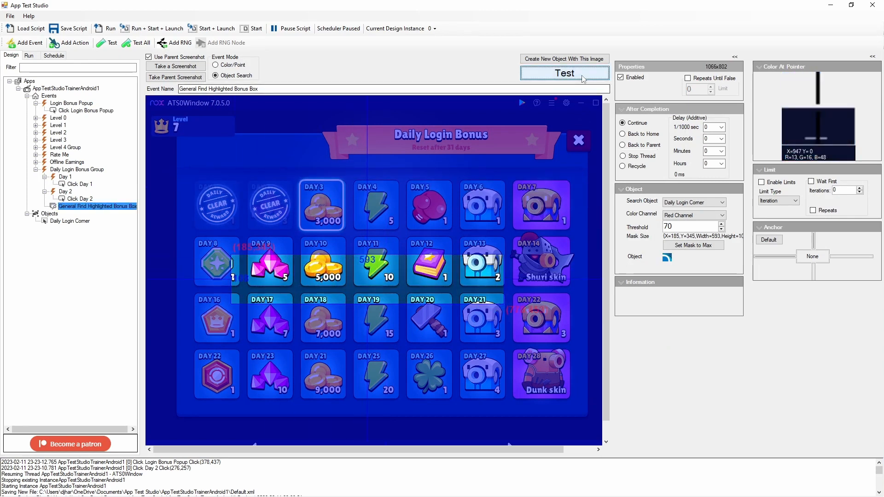
double_click(584, 104)
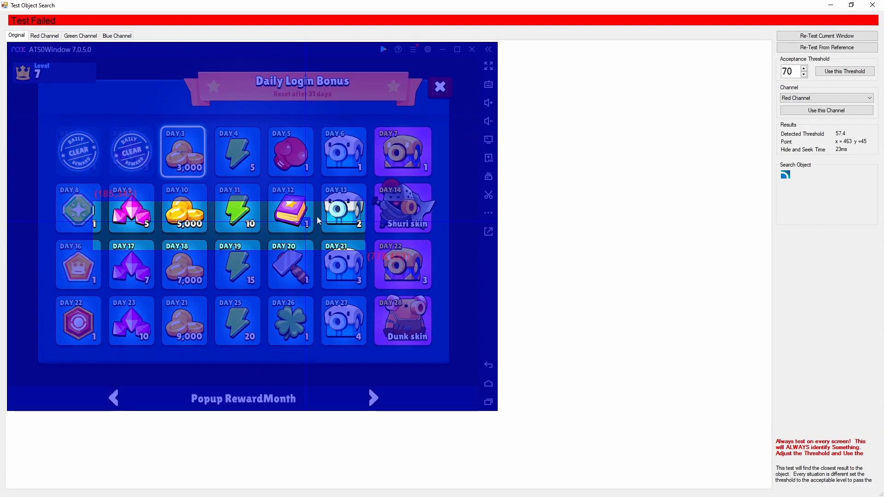
key("ctrl")
key("ctrl")
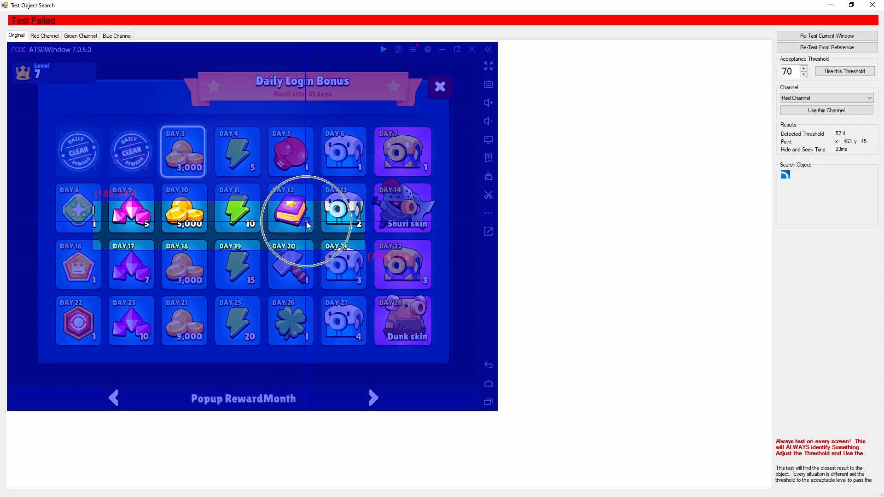
key("ctrl+2")
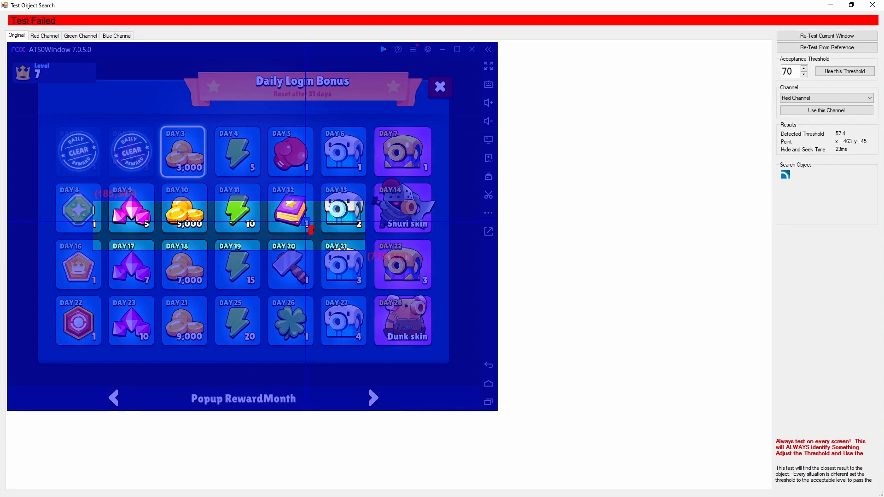
left_click(311, 227)
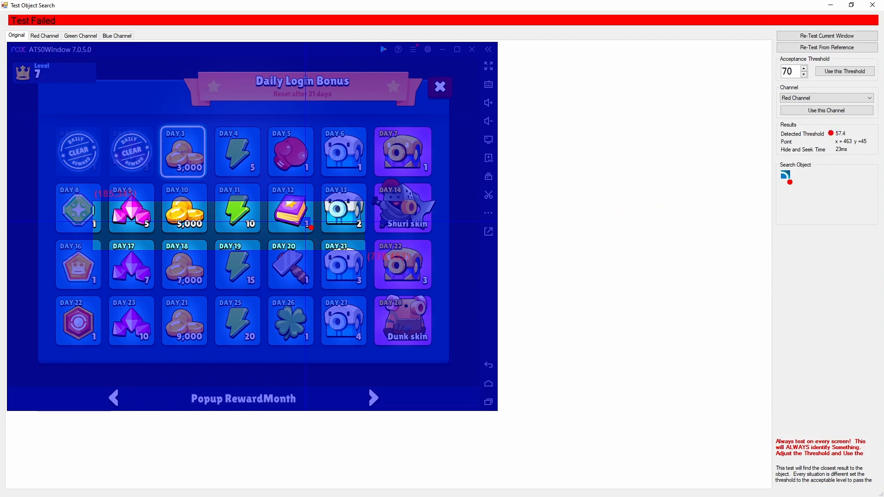
left_click_drag(787, 79, 796, 79)
key("Escape")
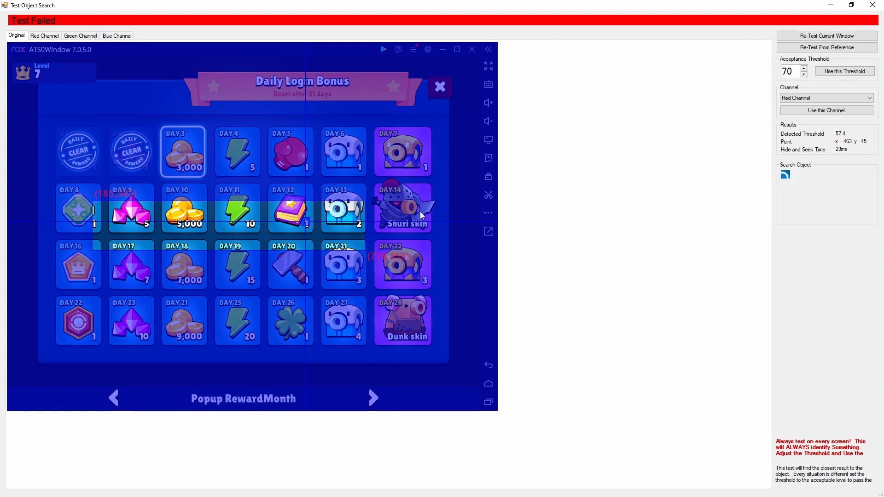
left_click(873, 5)
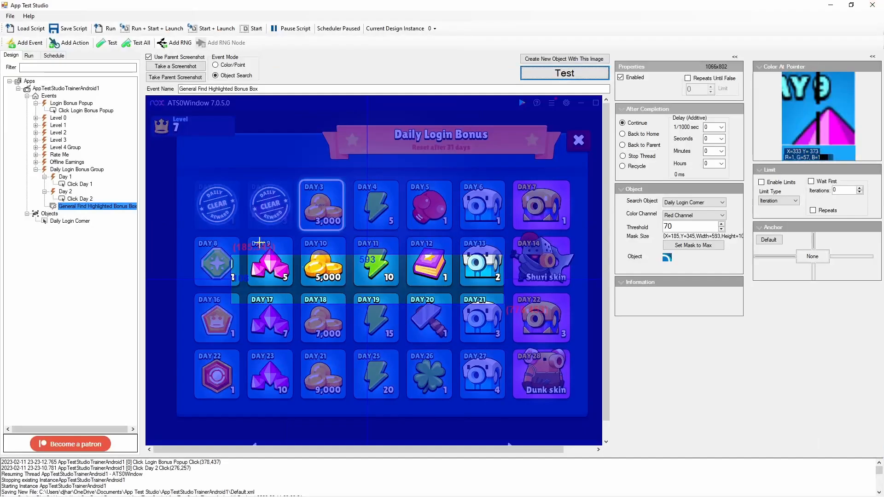
Set a search mask of about 848 by 140 pixels around the whole Day 1 to Day 7 row, and test the object search.
left_click_drag(191, 172, 579, 236)
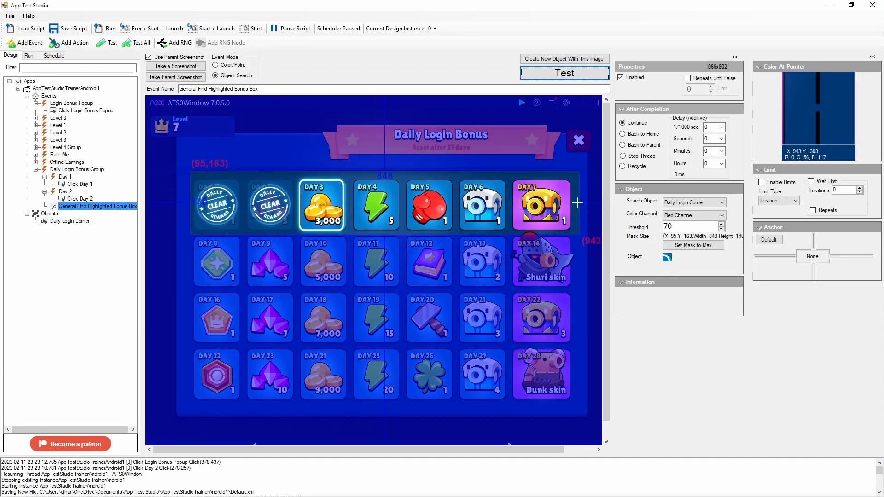
left_click(572, 76)
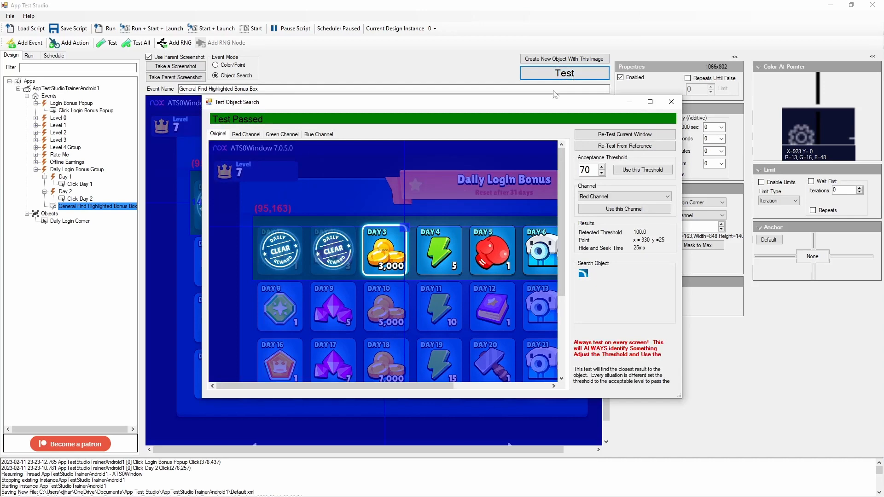
left_click(671, 102)
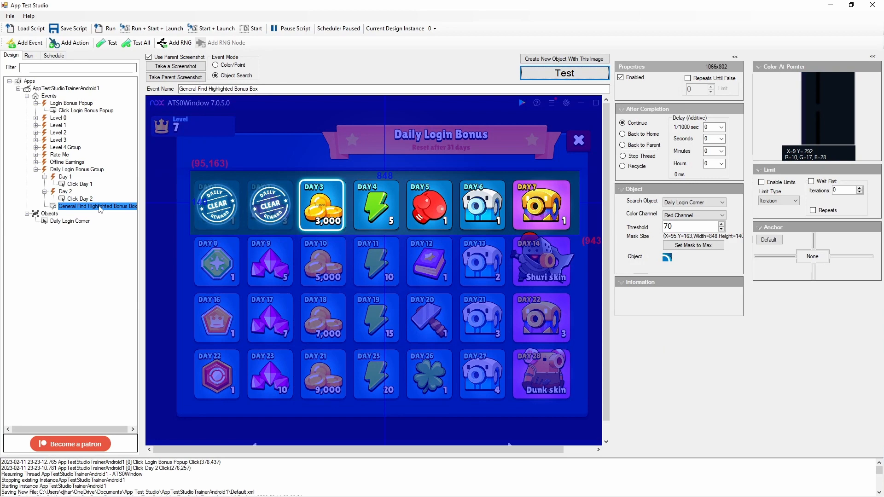
Add a click action under the General Find Highlighted Bonus Box event.
left_click(101, 207)
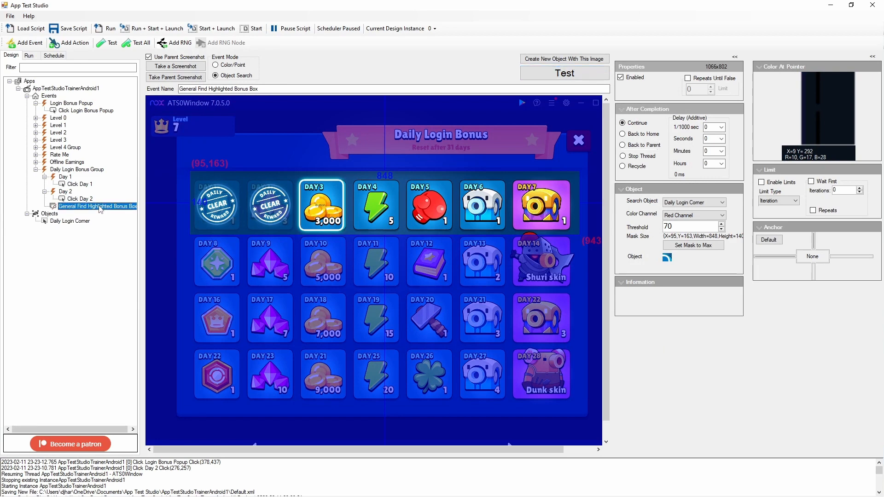
right_click(101, 210)
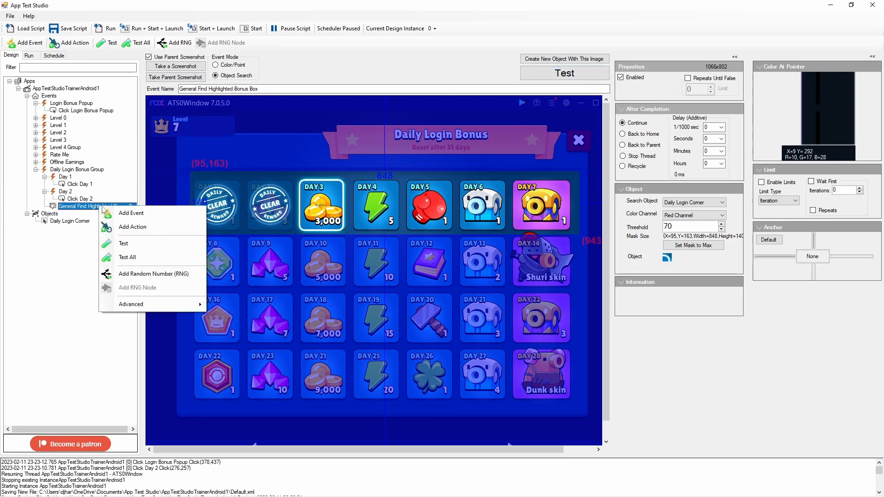
left_click(132, 227)
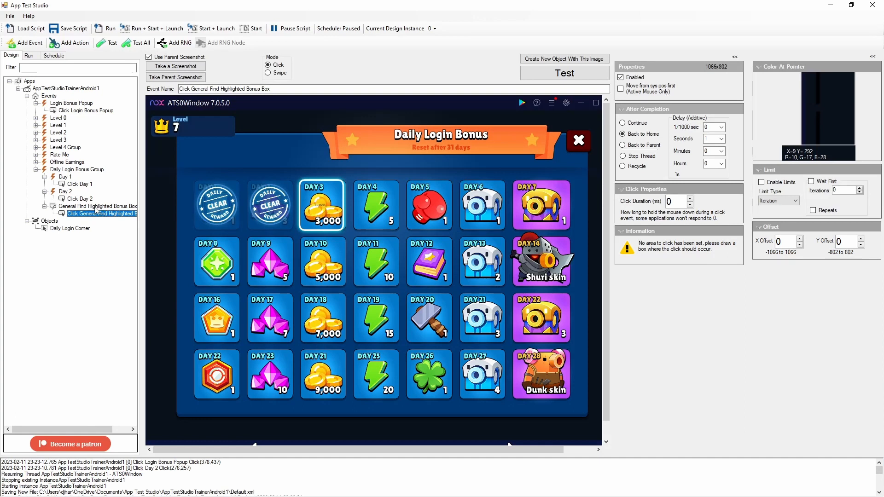
Try click areas of about 107 by 121 pixels over the Day 3 tile and about 122 by 102 pixels around its upper-right corner.
left_click_drag(237, 153, 269, 182)
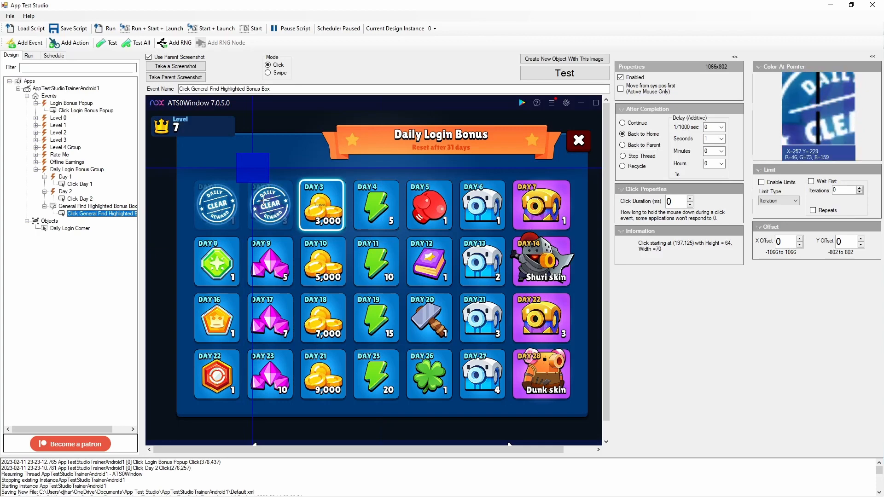
left_click(84, 208)
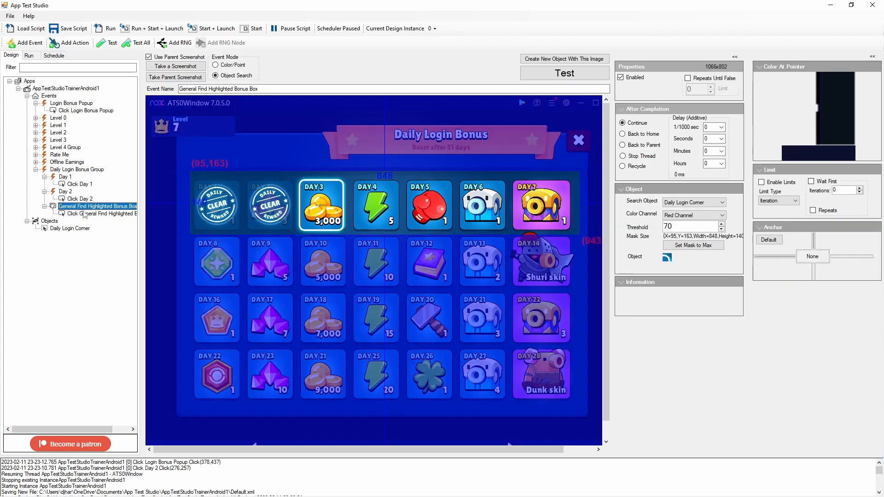
left_click(84, 214)
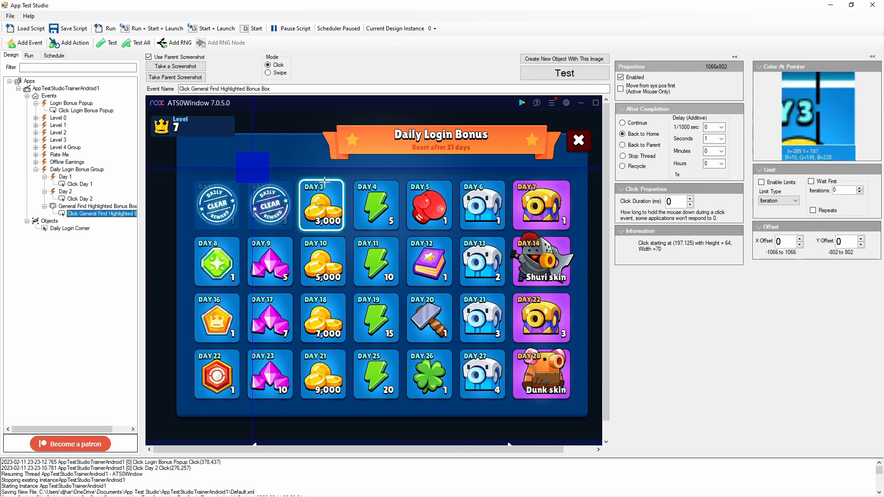
left_click_drag(298, 179, 347, 235)
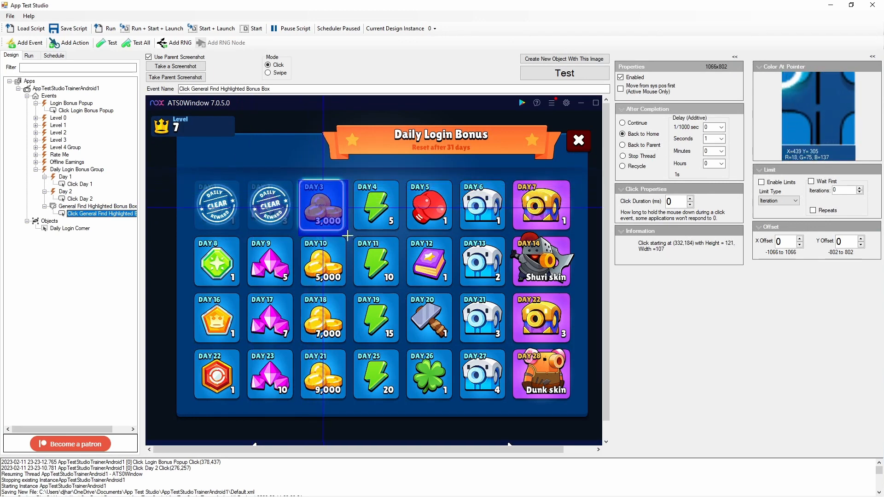
left_click_drag(312, 159, 372, 215)
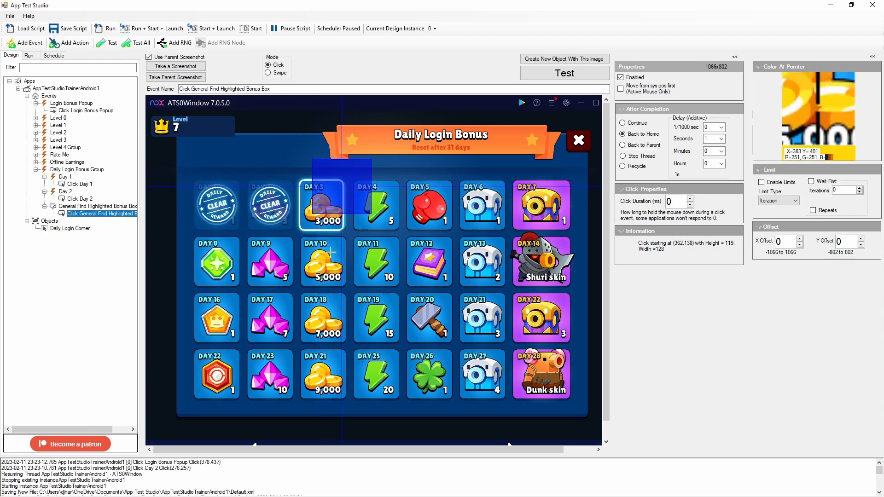
left_click_drag(313, 164, 370, 211)
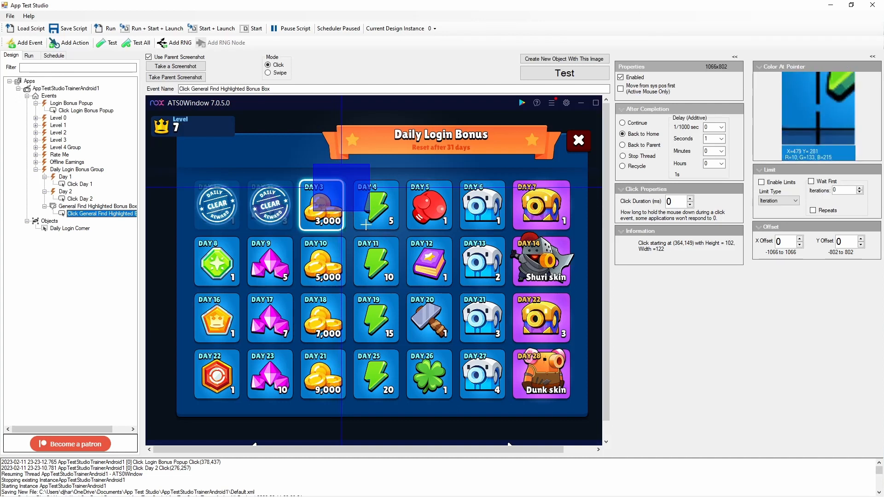
left_click(367, 225)
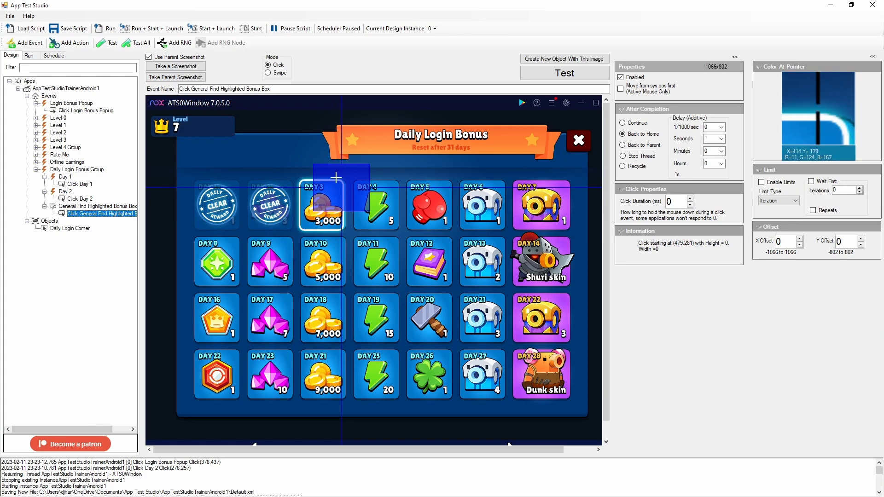
Test the General Find Highlighted Bonus Box search again to check where the corner object is matched.
left_click(98, 207)
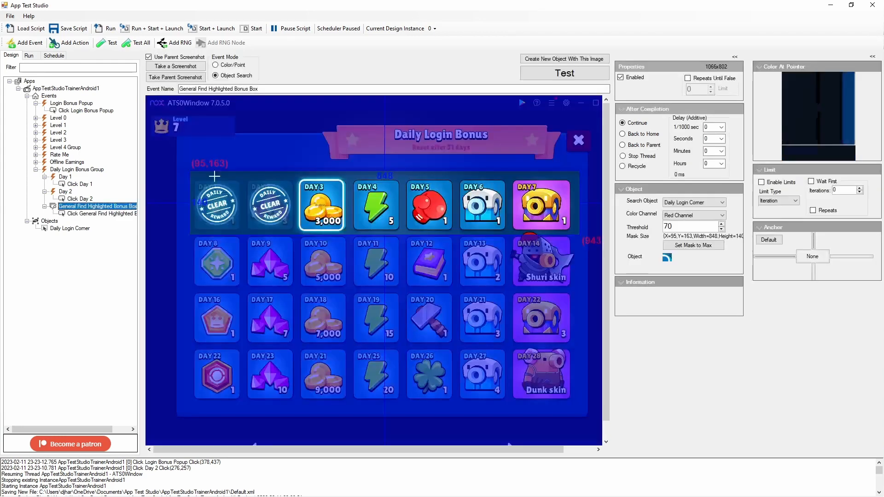
left_click(562, 77)
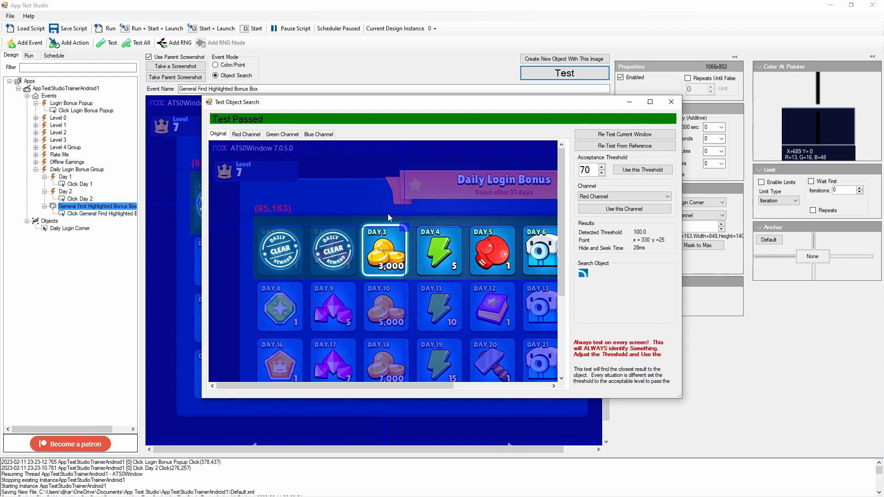
left_click(671, 103)
Draw the click action's area, about 48 by 53 pixels, around the Day 3 tile's upper-right corner, and set its X offset to -47.
left_click(97, 214)
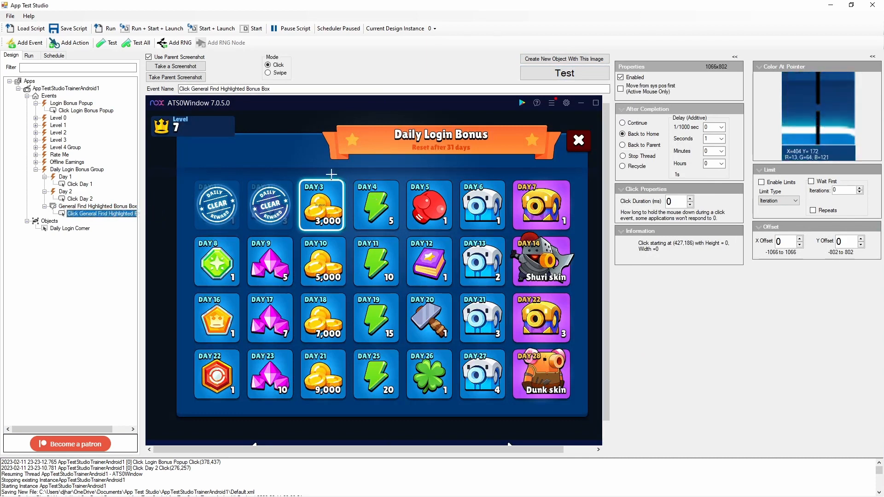
left_click_drag(322, 167, 357, 204)
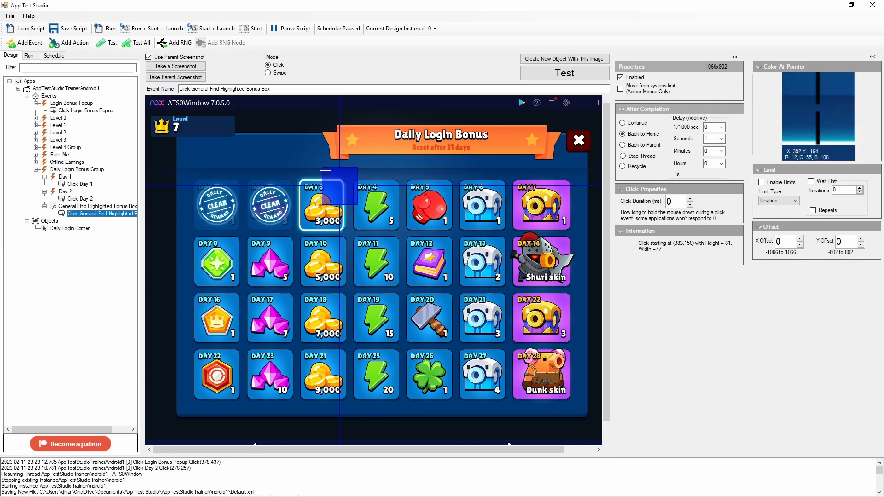
left_click_drag(329, 170, 351, 194)
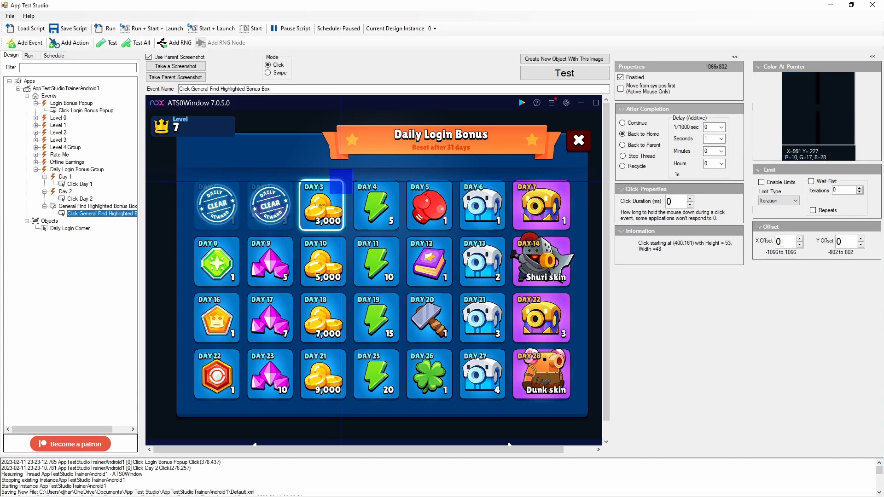
left_click(800, 245)
left_click_drag(801, 247, 801, 246)
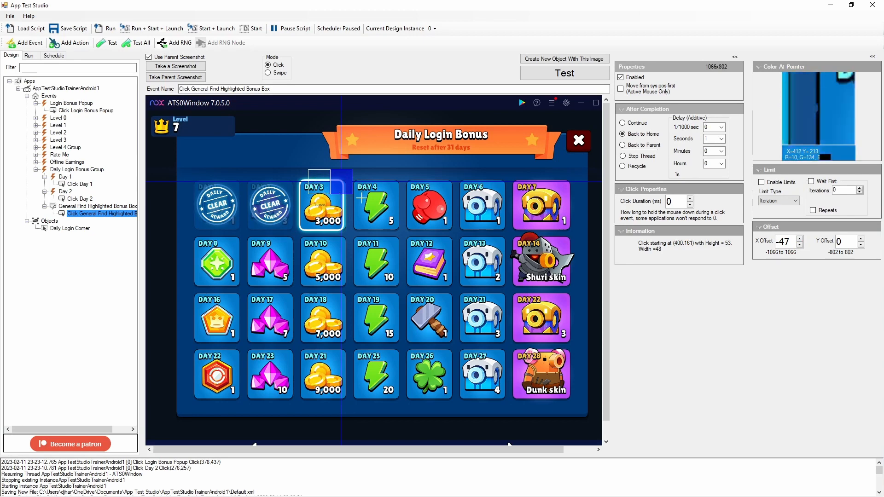
Set the Y offset of the Click General Find Highlighted Bonus Box action to 51.
left_click(861, 245)
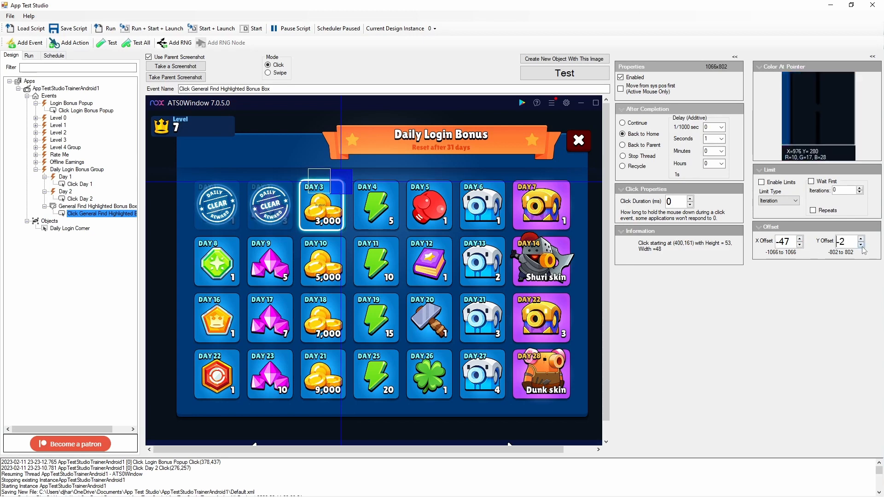
left_click(861, 240)
left_click_drag(861, 240, 862, 242)
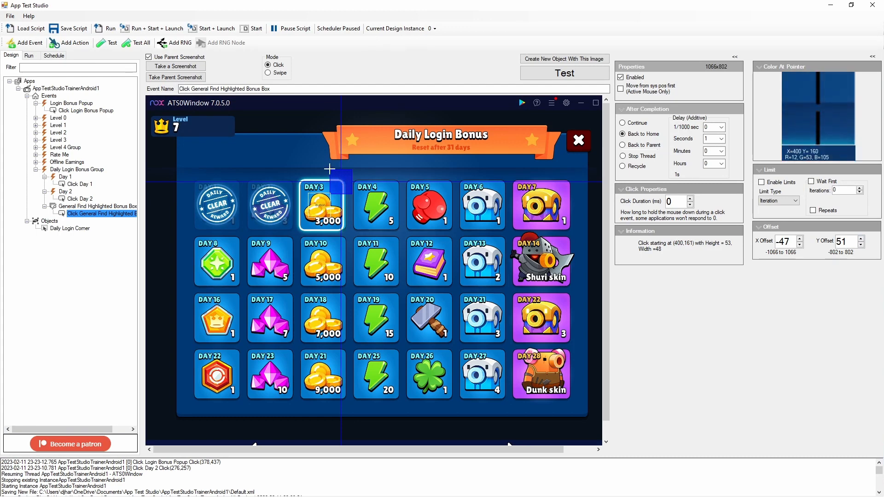
Try click areas about 31 to 51 pixels wide above the Day 2 tile and around the corners of the Day 3, 5, 6 and 7 tiles.
left_click_drag(351, 192, 353, 194)
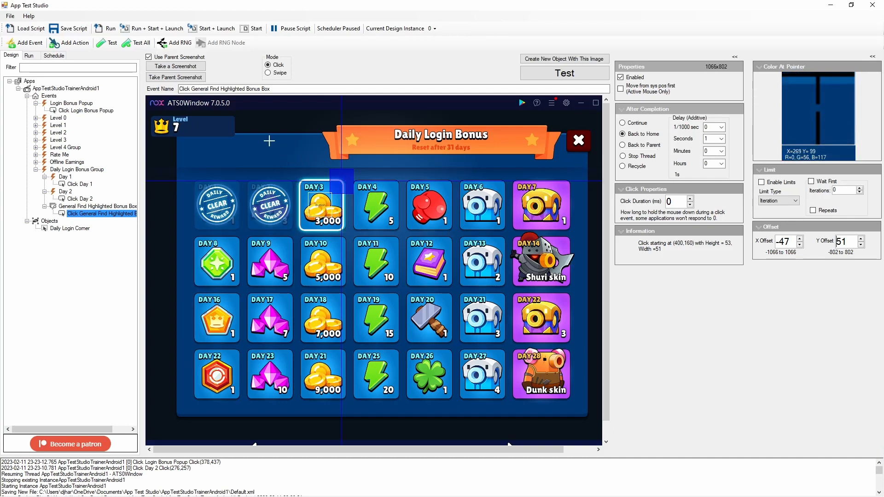
left_click_drag(260, 137, 279, 155)
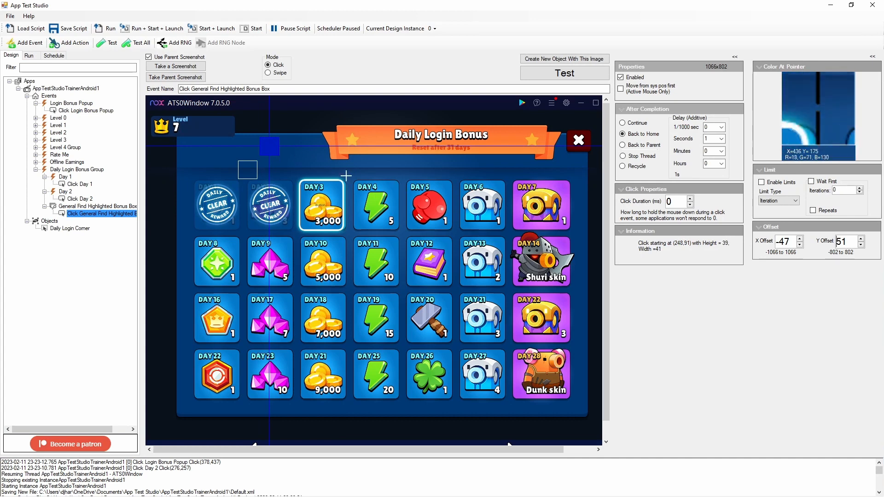
left_click_drag(333, 173, 352, 193)
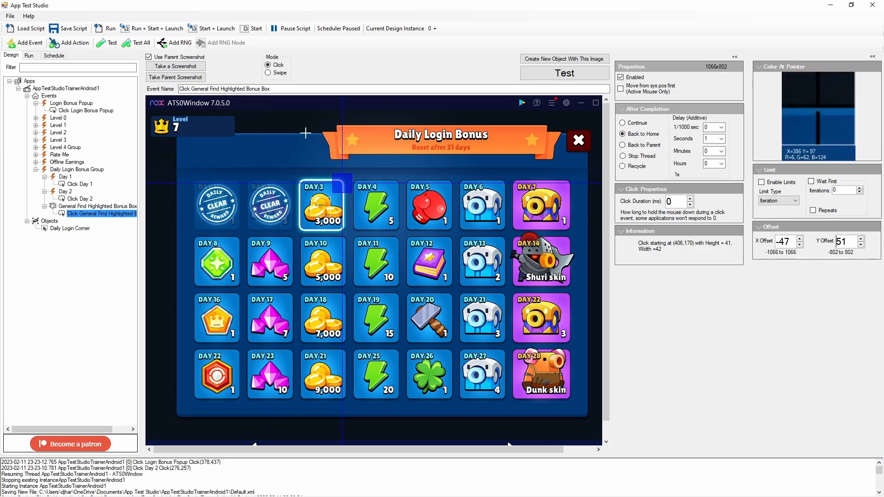
left_click_drag(282, 132, 299, 149)
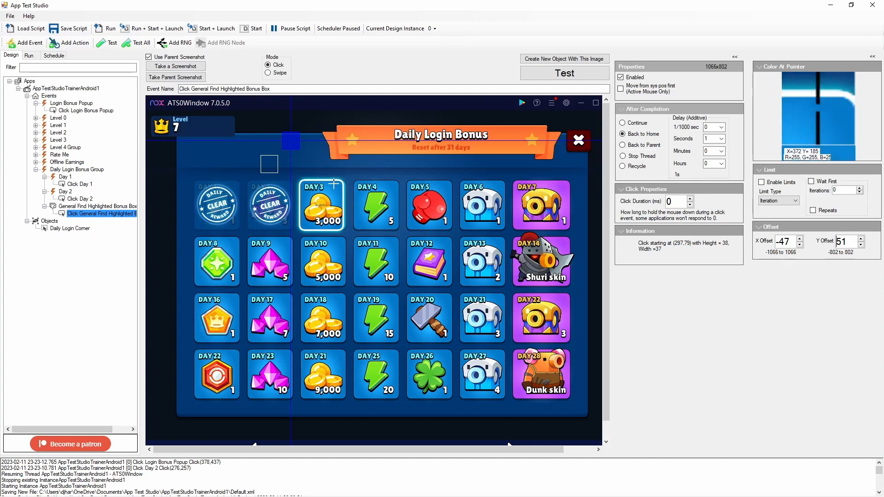
left_click_drag(332, 175, 404, 193)
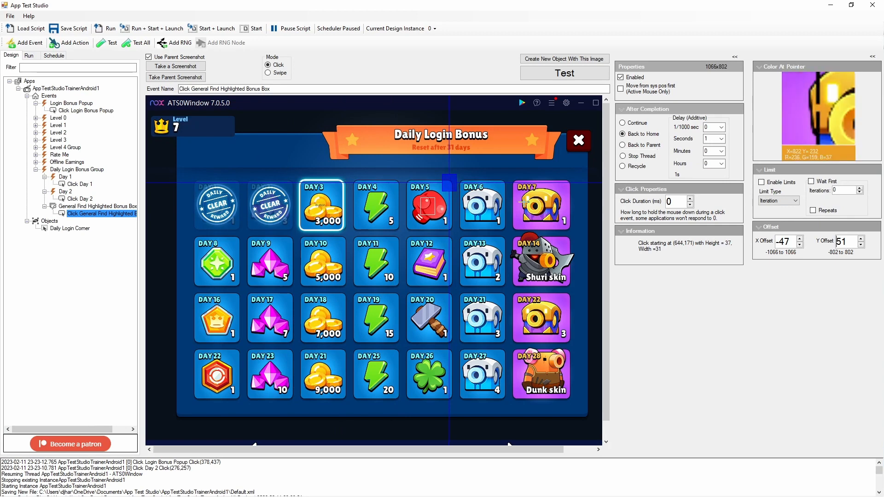
left_click_drag(495, 175, 512, 193)
left_click_drag(556, 173, 575, 198)
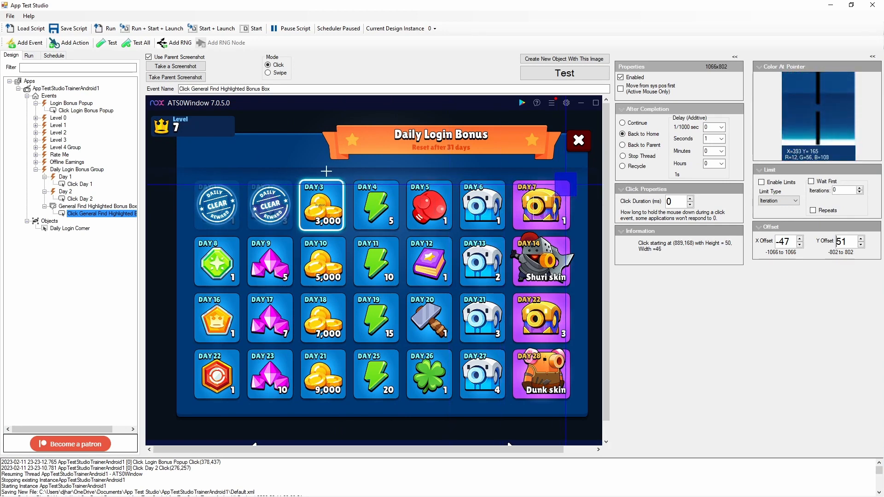
Redraw the click area, about 55 by 52 pixels, around the Day 3 tile's upper-right corner and test the click action.
left_click_drag(326, 170, 352, 196)
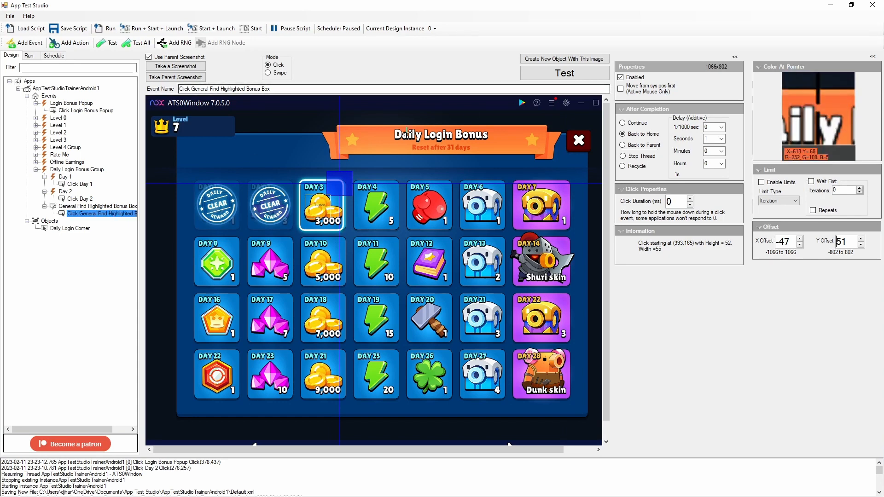
key("alt+Tab")
left_click_drag(460, 44, 543, 95)
left_click(549, 72)
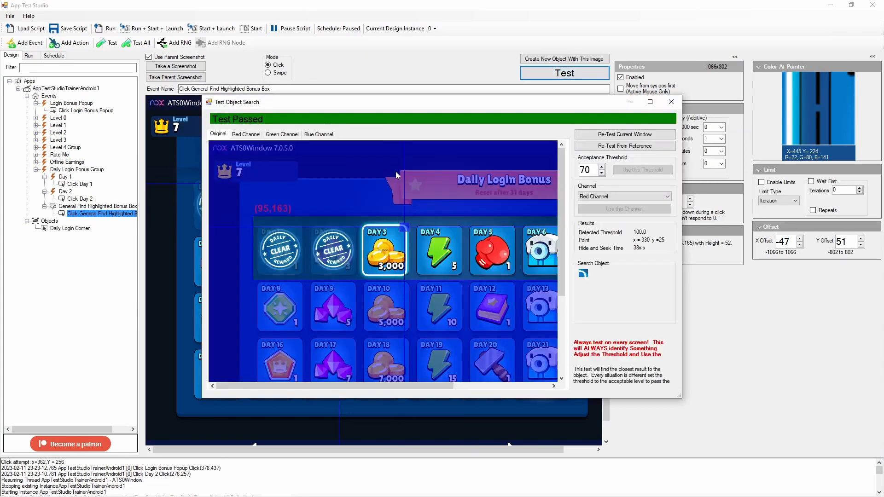
Switch to the ATS0Window emulator, close App Test Studio Trainer 1, and relaunch it past the licence screen to try the running script.
key("alt+Tab")
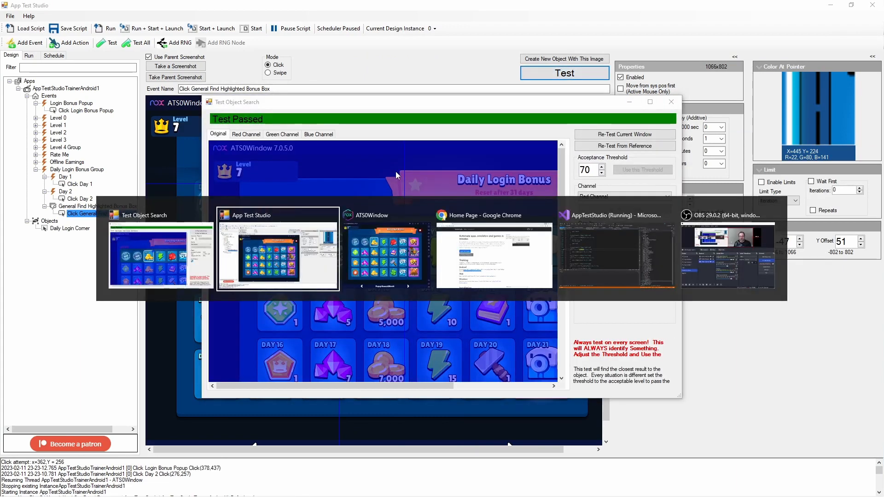
key("alt+Tab")
left_click(396, 171)
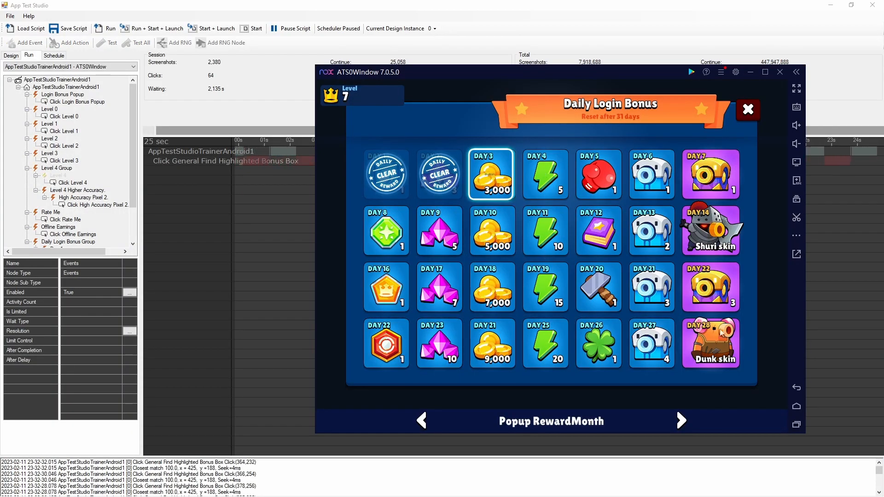
left_click(797, 426)
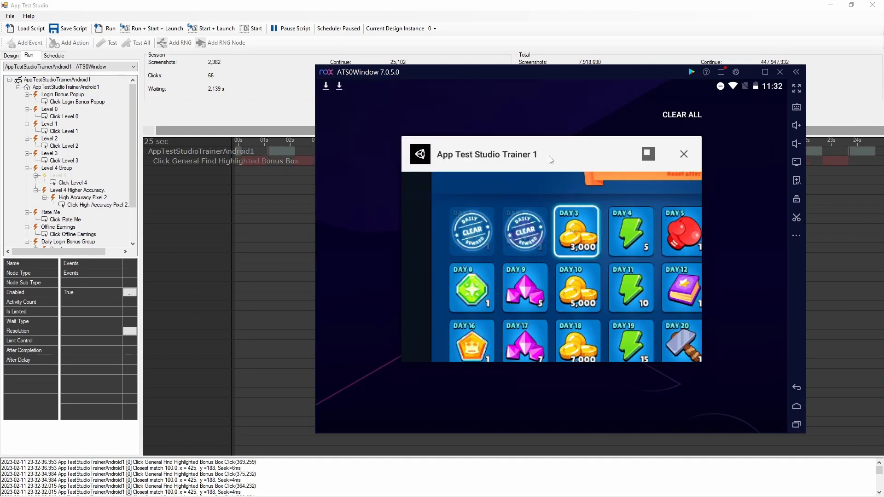
left_click_drag(552, 160, 638, 171)
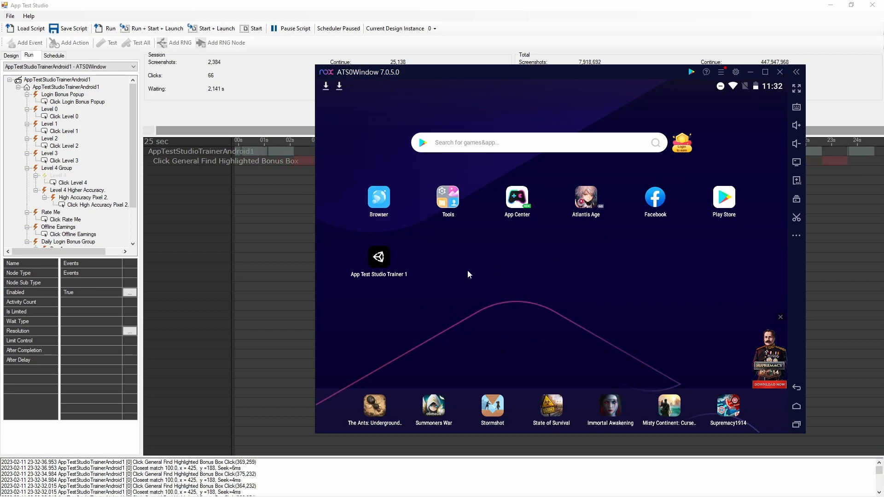
left_click(385, 257)
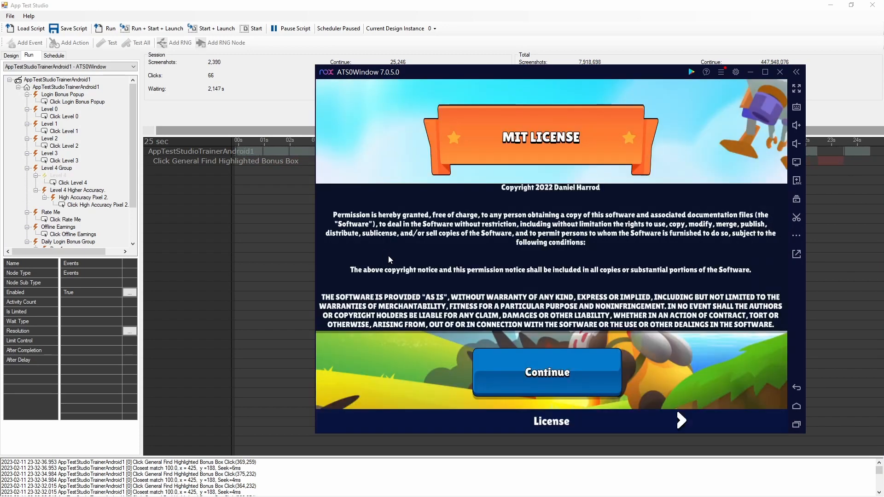
left_click(563, 378)
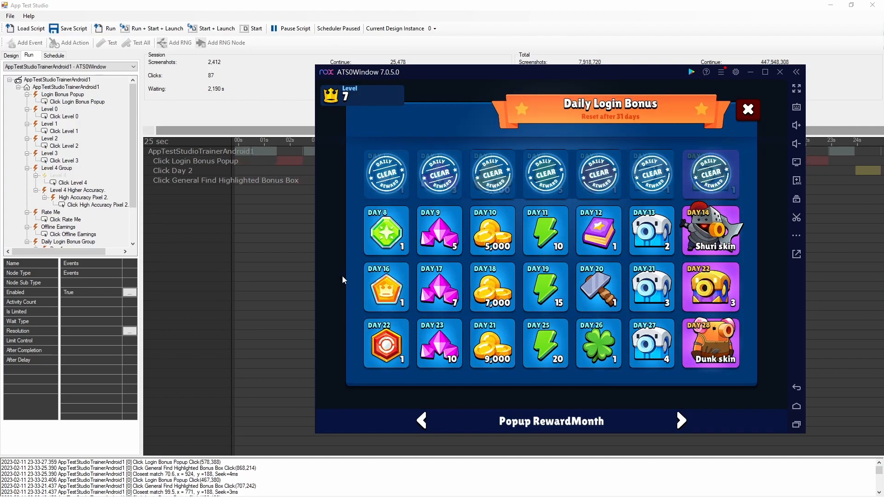
Examine the run timeline and event tree for the bonus box clicks, and return to the script design and the emulator.
left_click(301, 222)
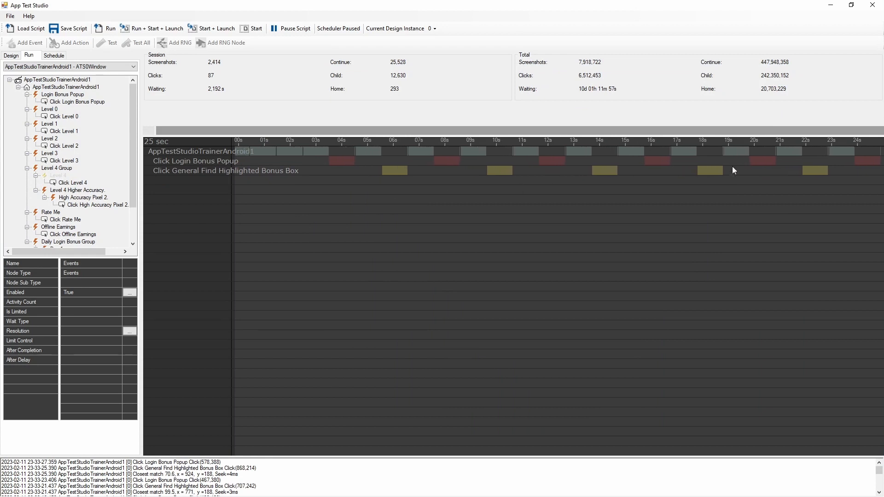
left_click_drag(133, 190, 133, 222)
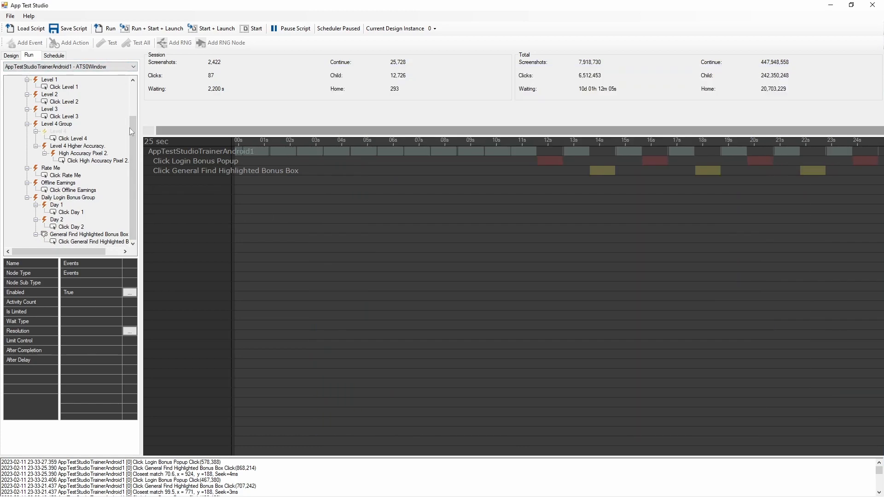
left_click(11, 55)
key("alt+Tab")
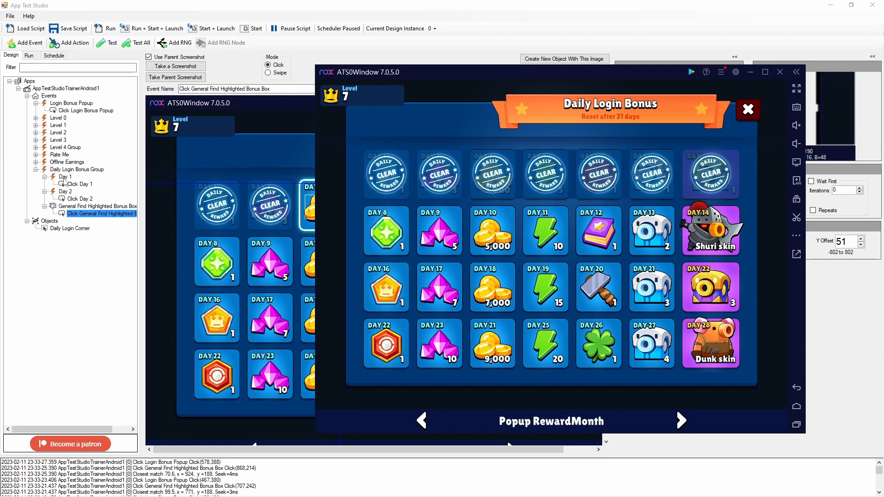
Collapse the Day 1, Day 2 and General Find Highlighted Bonus Box events inside the Daily Login Bonus Group.
left_click(66, 180)
left_click(45, 178)
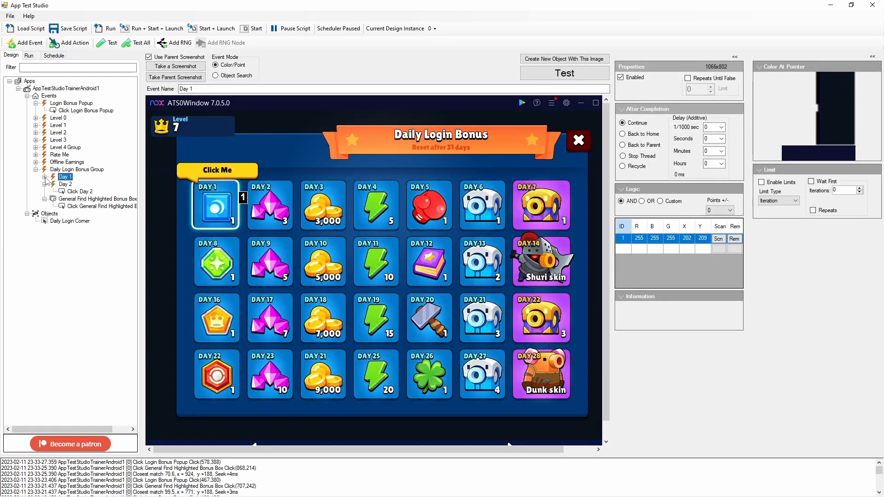
left_click(45, 185)
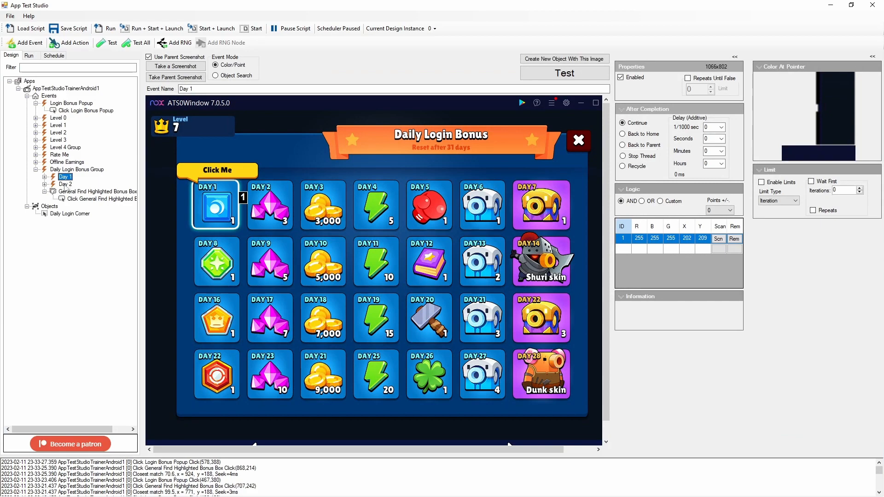
left_click(66, 184)
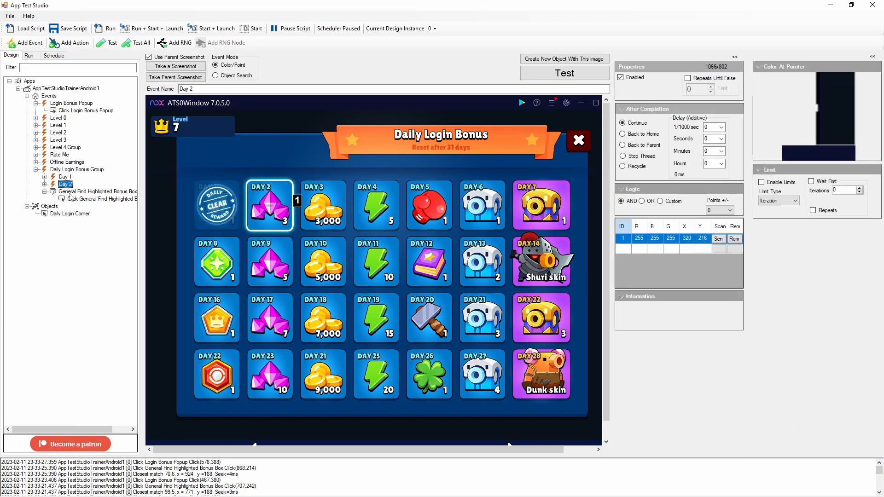
left_click(70, 195)
left_click(65, 184)
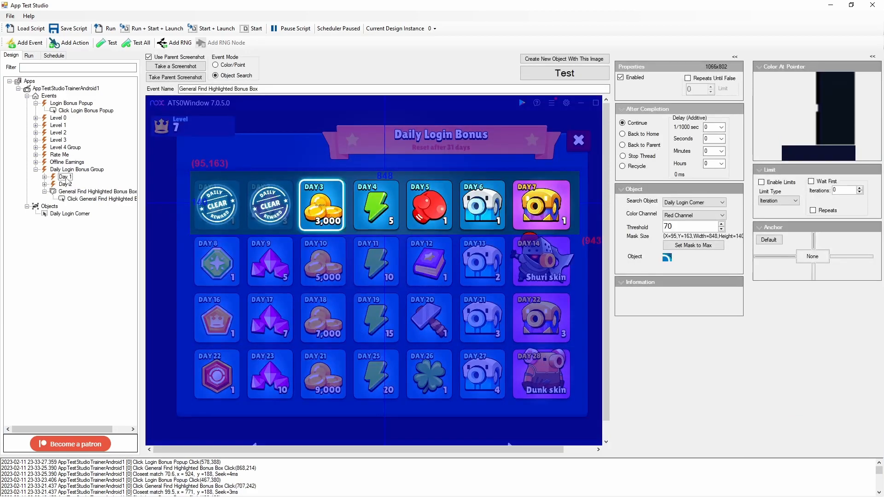
left_click(46, 192)
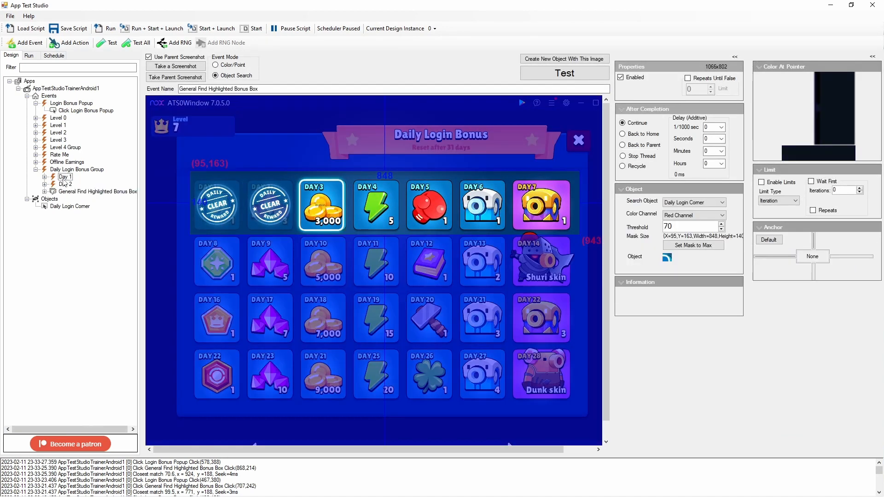
Review the Day 2, General Find Highlighted Bonus Box and Daily Login Bonus Group events, and collapse Login Bonus Popup.
left_click(65, 185)
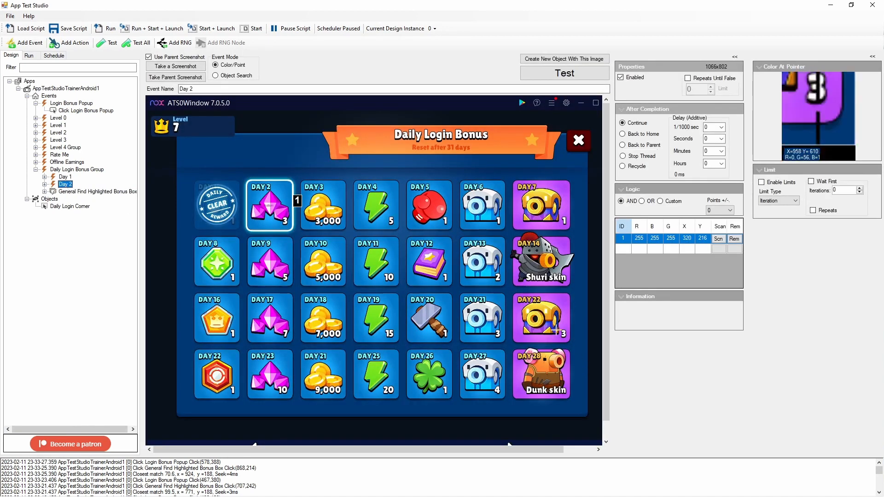
left_click(62, 178)
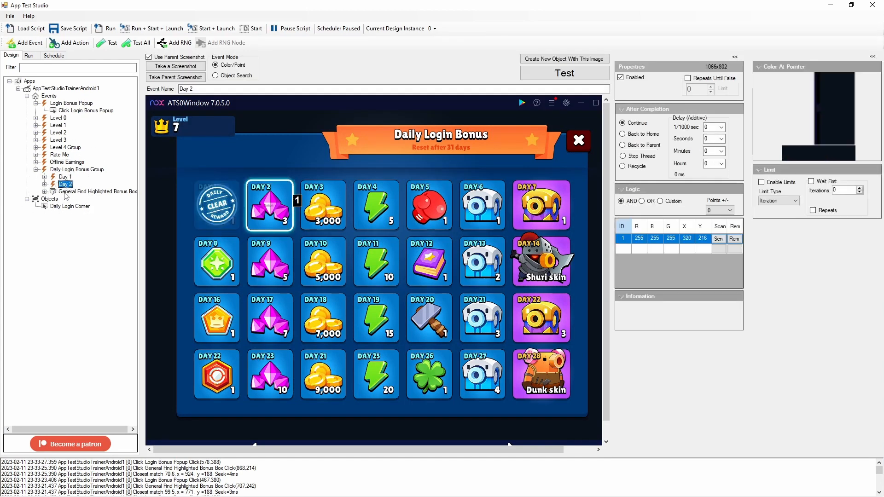
left_click(66, 192)
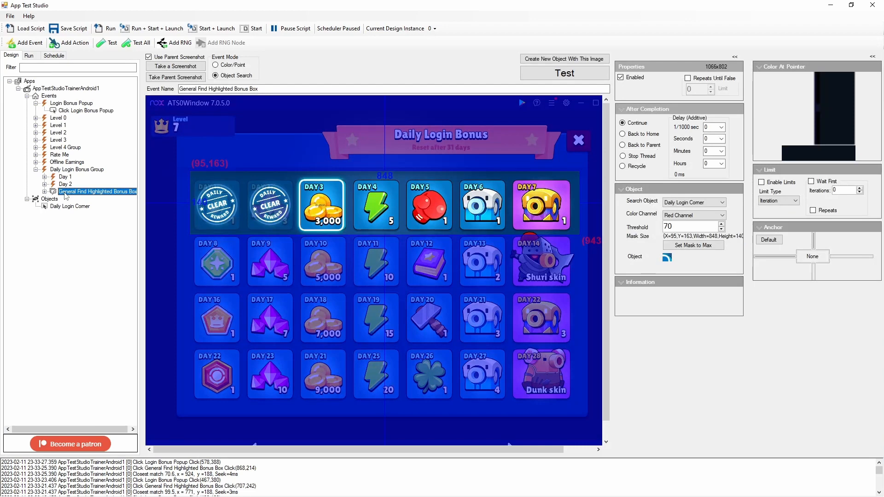
left_click(74, 170)
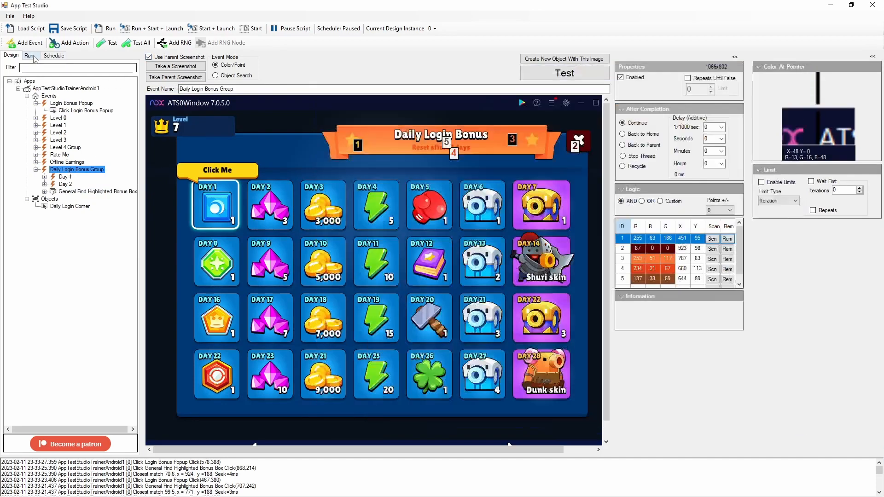
left_click(34, 58)
left_click(12, 56)
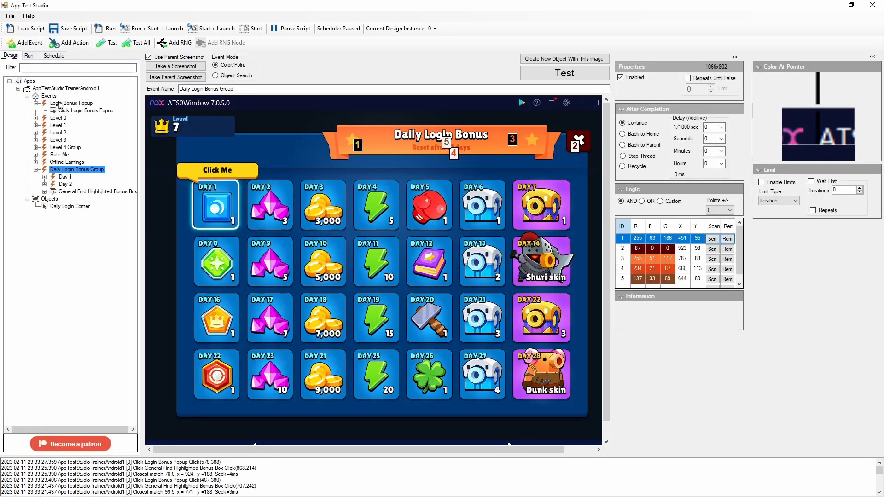
left_click(36, 103)
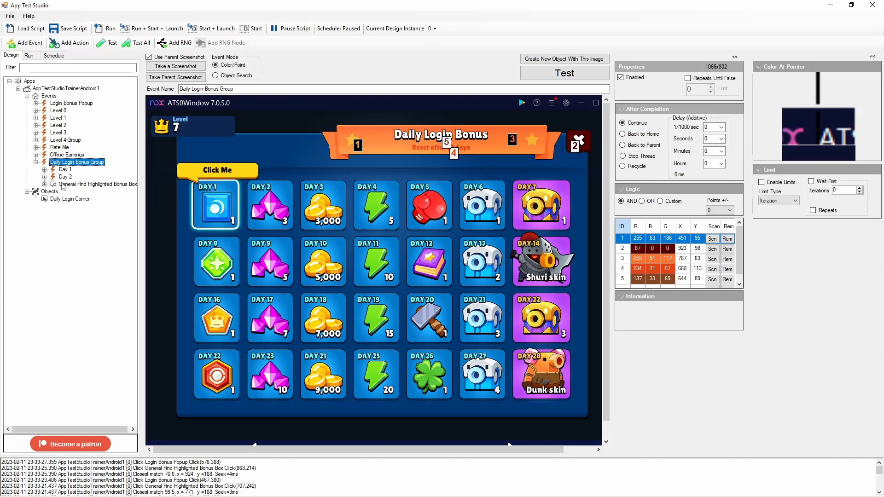
key("alt+Tab")
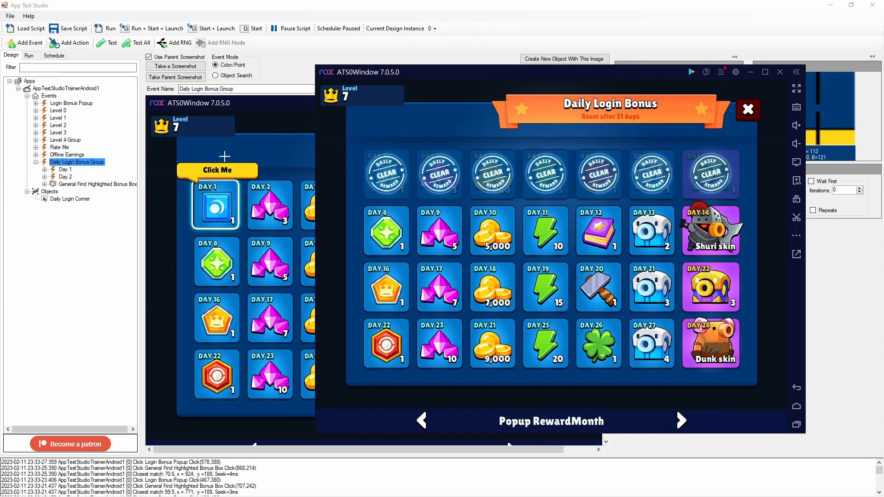
Add a click action to the Daily Login Bonus Group event and rename it Close Daily Login Bonus.
left_click(70, 169)
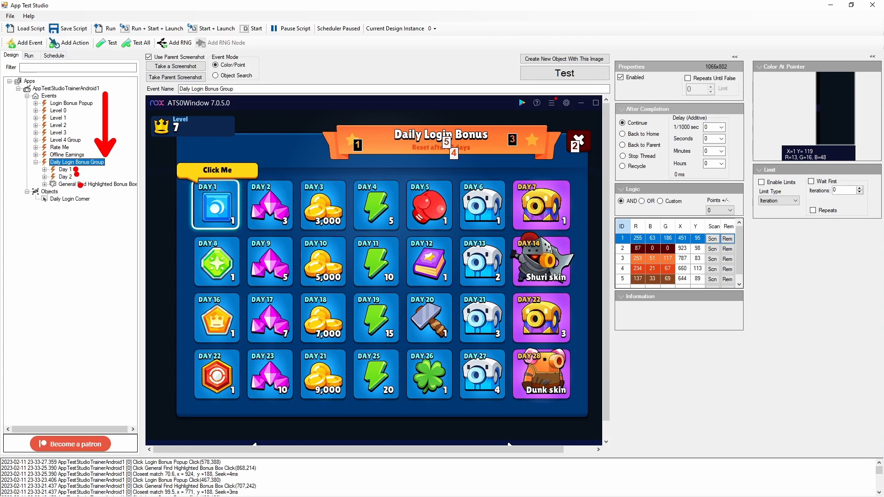
right_click(67, 166)
left_click(90, 181)
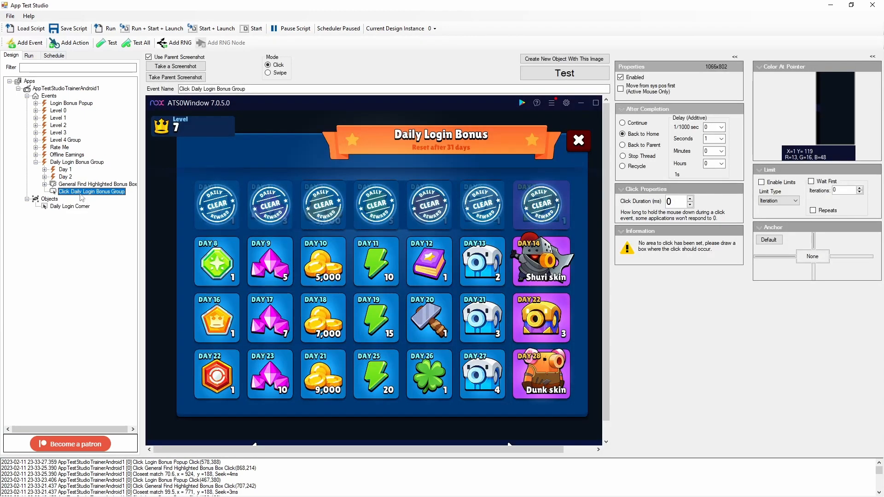
left_click_drag(248, 90, 137, 94)
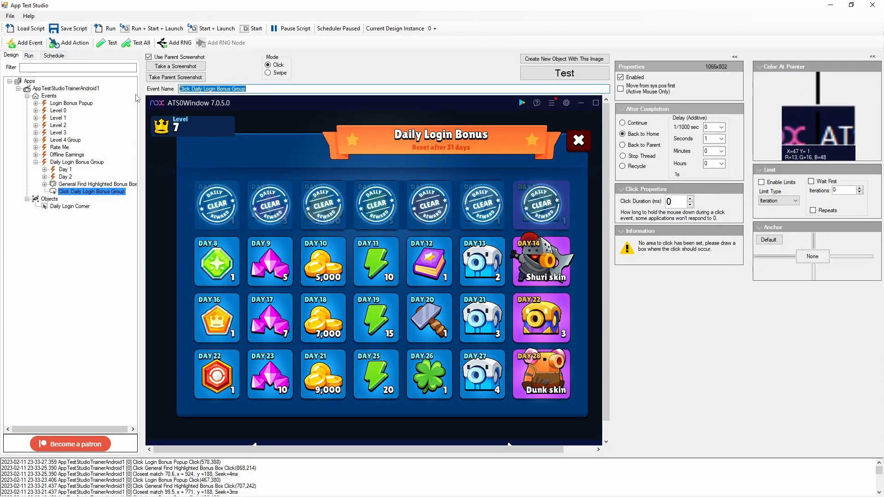
type("Close D")
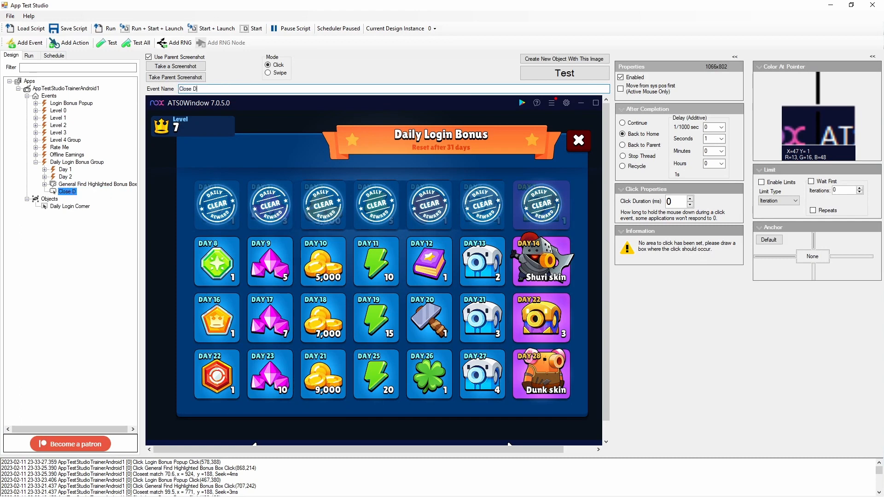
type("aily Login Bonus")
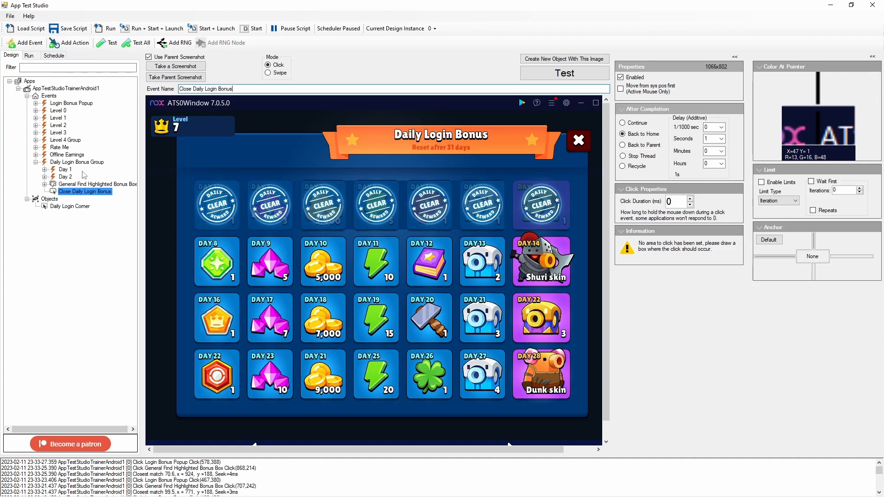
Compare the Day 2, General Find Highlighted Bonus Box and Daily Login Bonus Group events with the Close Daily Login Bonus action.
left_click(65, 176)
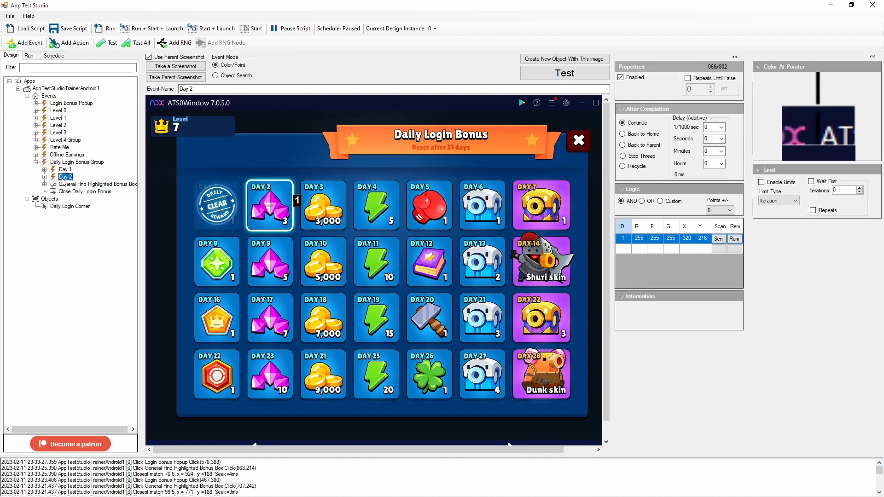
left_click(64, 183)
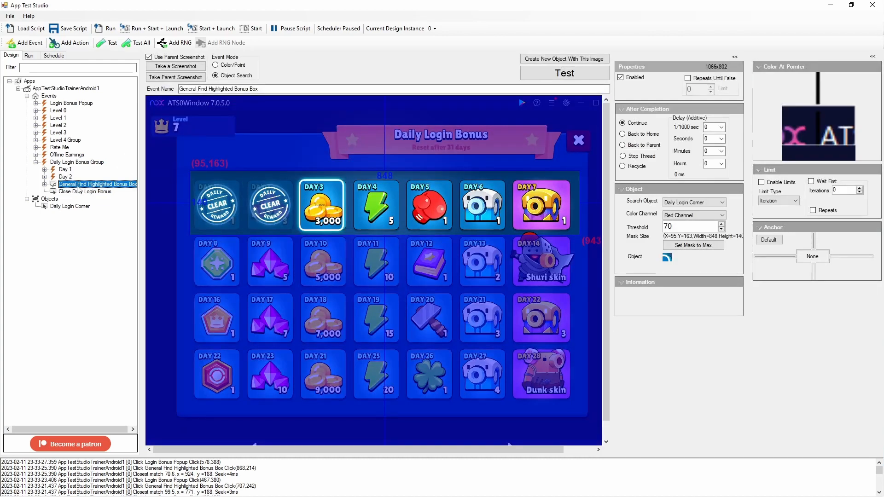
left_click(64, 162)
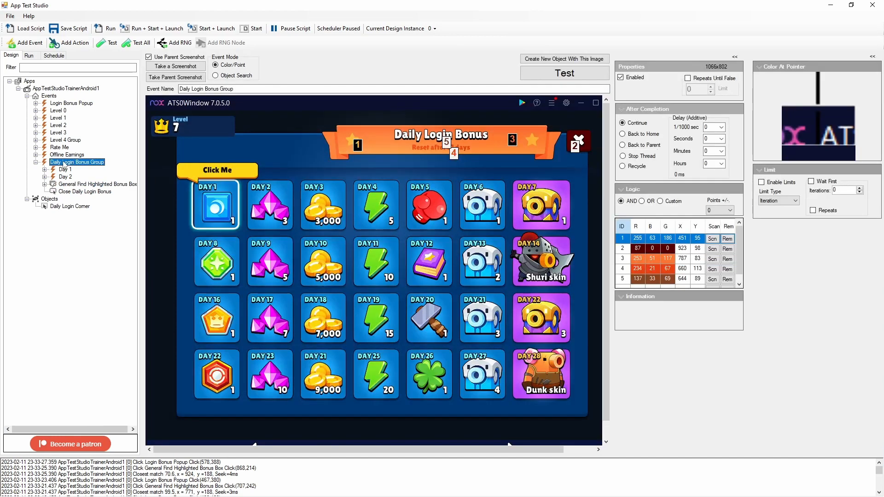
left_click(76, 191)
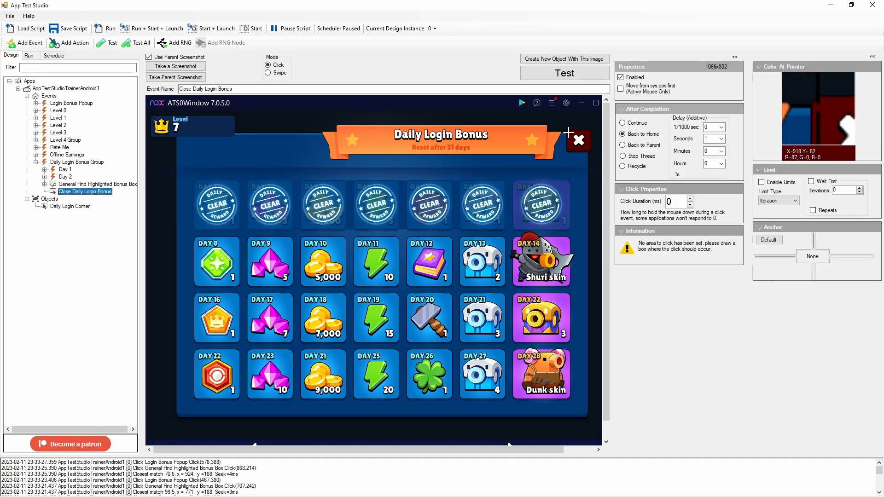